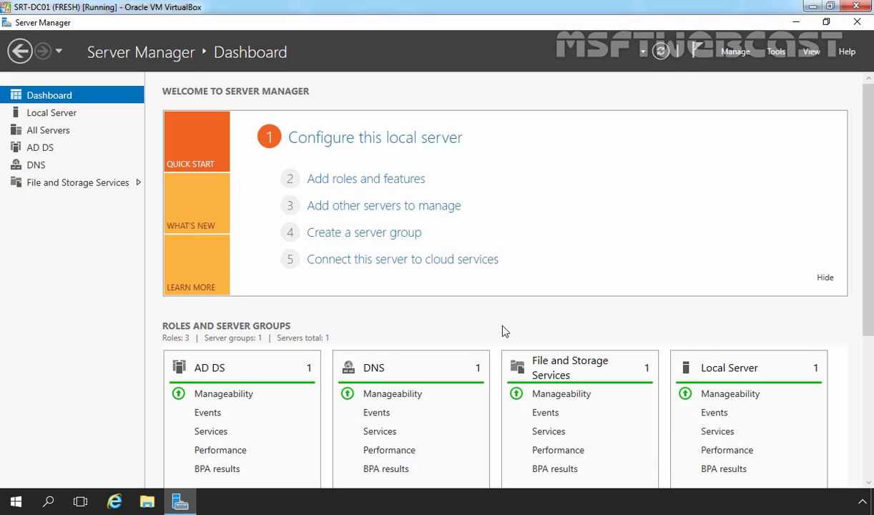
- Start adding roles and features with a role-based or feature-based installation on the SRT-DC01.mylab.local server
click(336, 179)
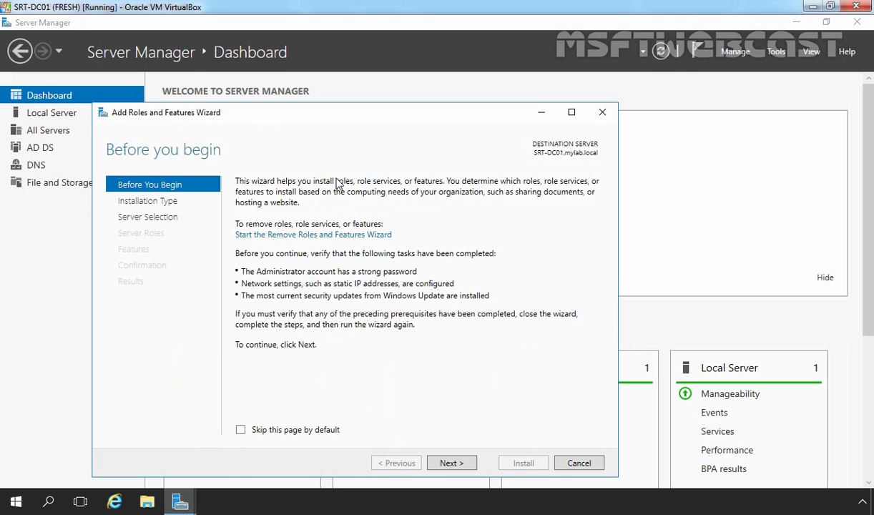
click(450, 463)
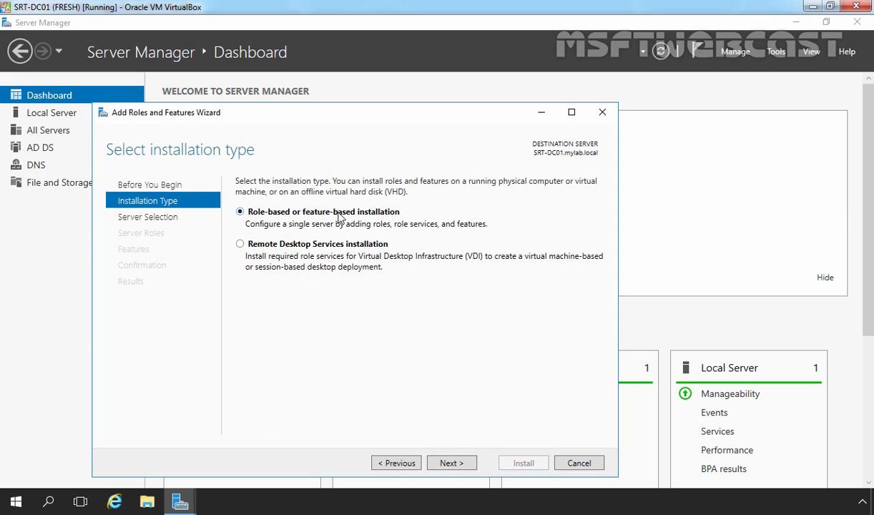
click(450, 464)
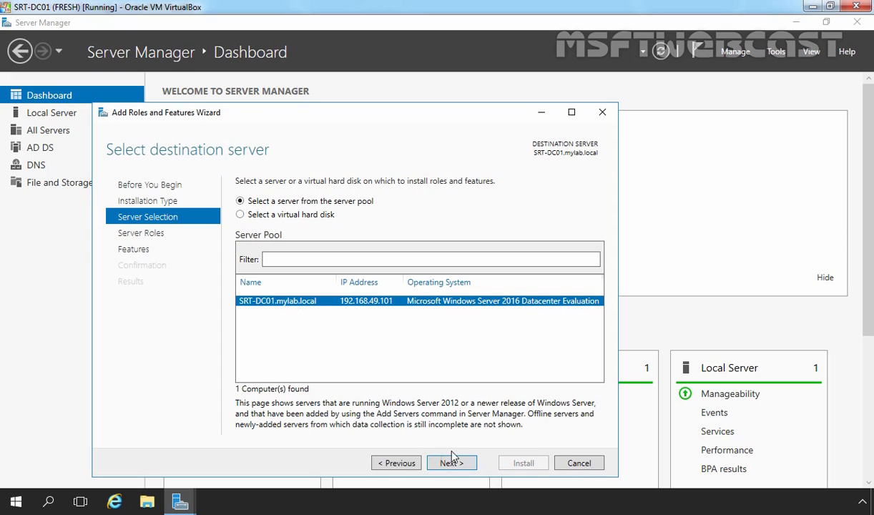
click(450, 464)
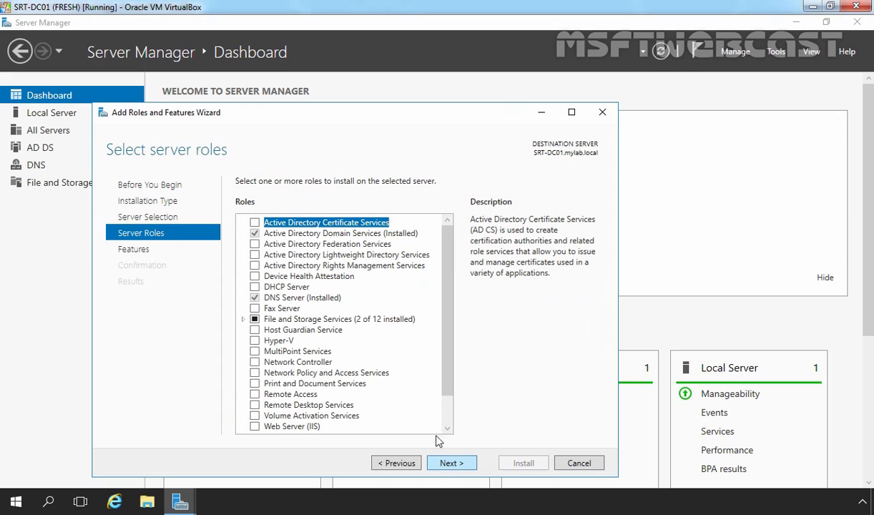
- Select the File Server Resource Manager role service under File and iSCSI Services, including its required management tools
double_click(295, 321)
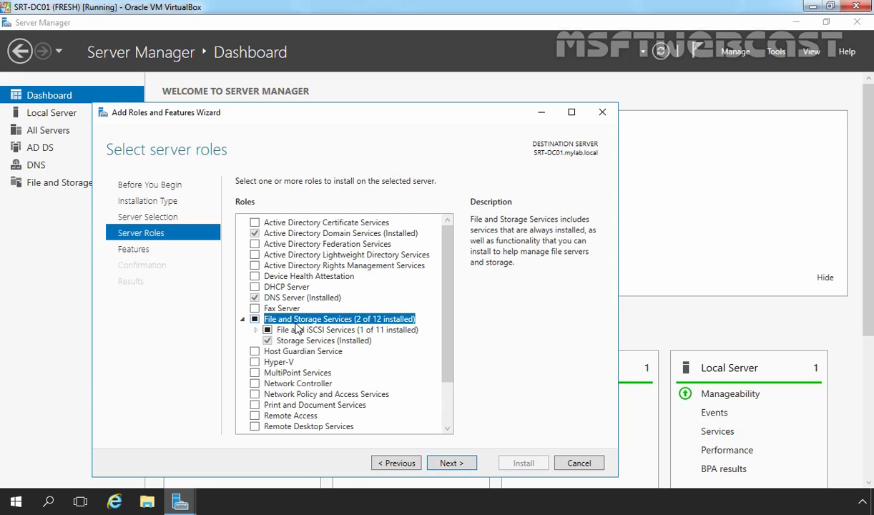
double_click(297, 329)
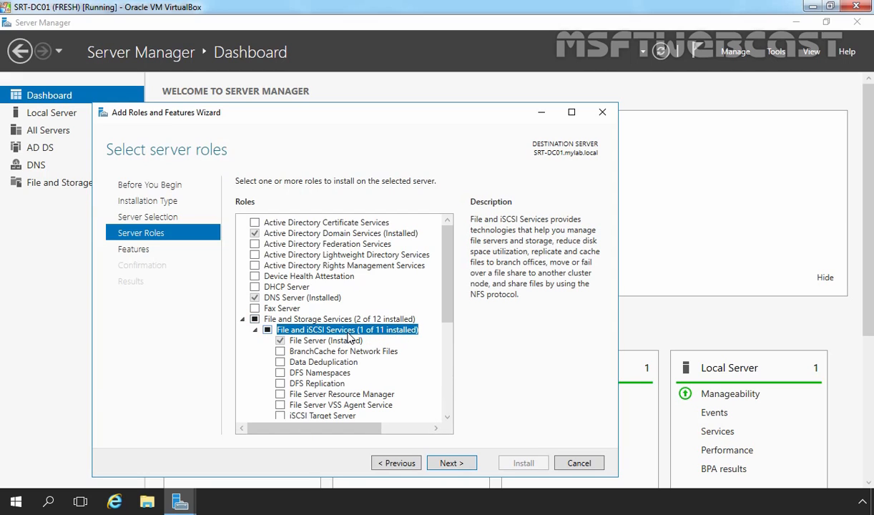
click(319, 394)
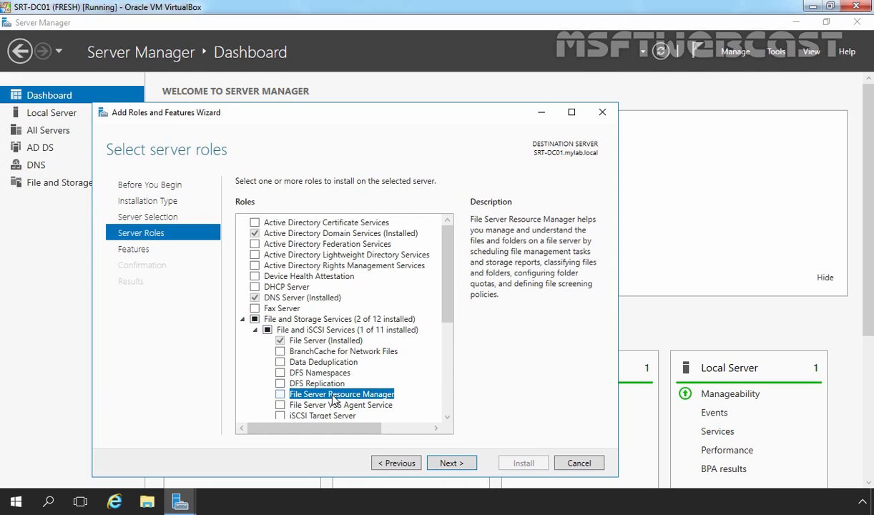
click(280, 394)
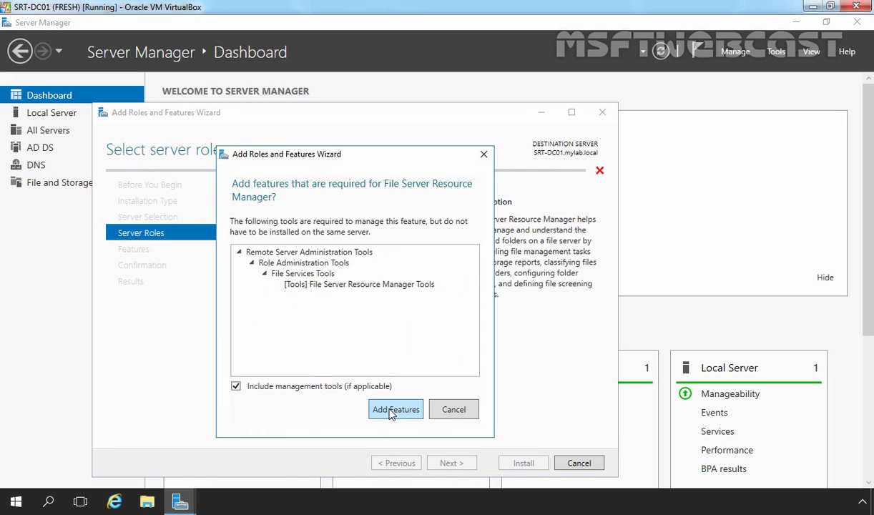
click(393, 410)
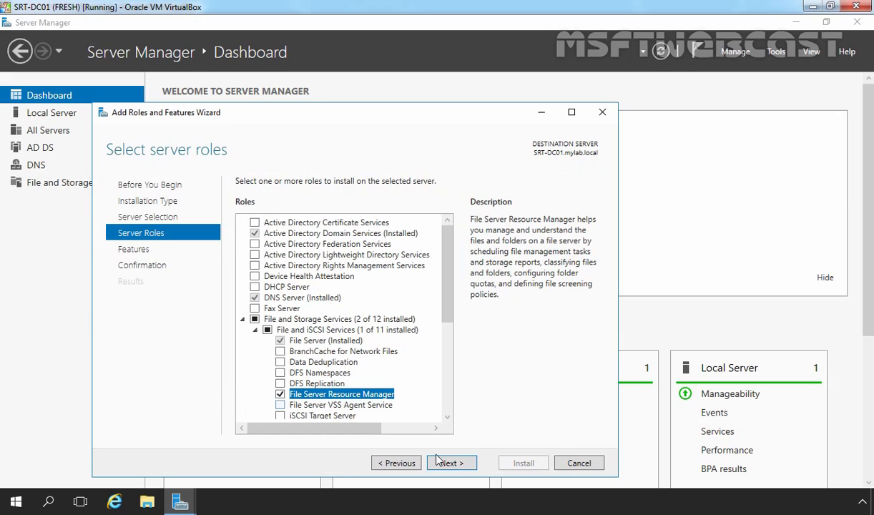
- Install the selected role service without additional features, and close the wizard when the installation is done
click(451, 463)
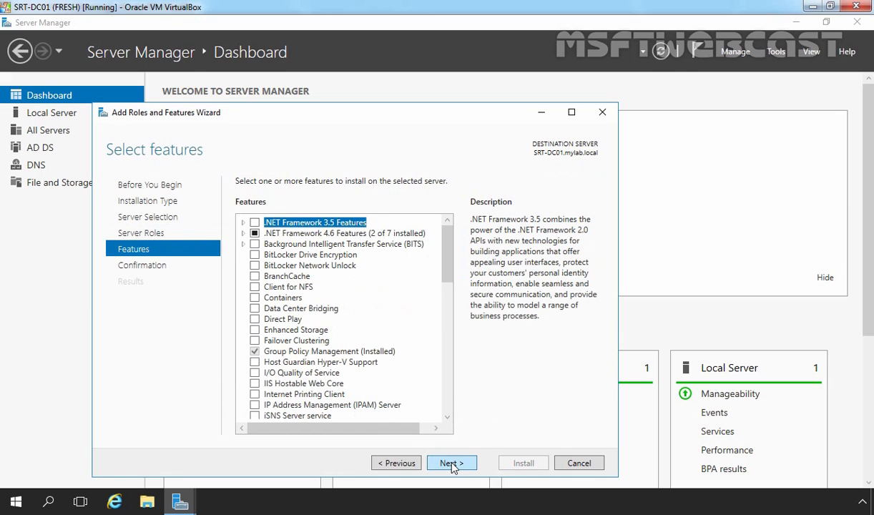
click(451, 464)
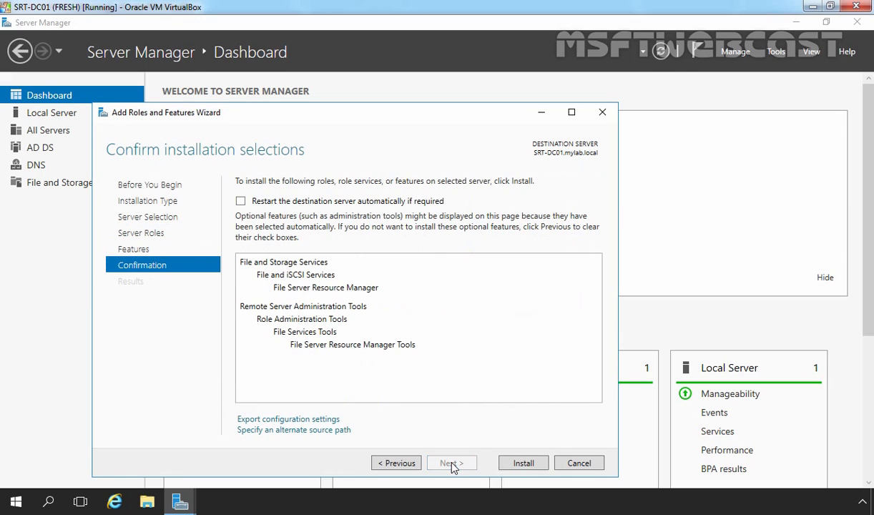
click(523, 464)
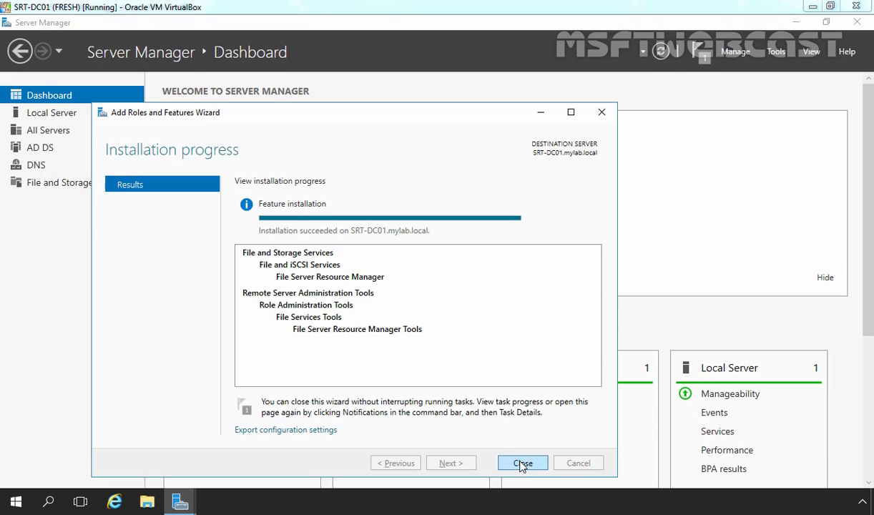
click(523, 464)
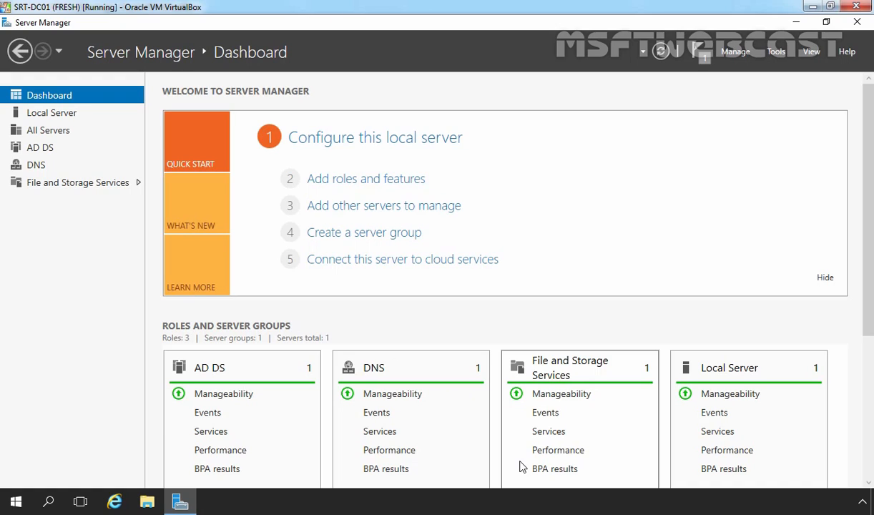
- Start a new share from the Shares page of File and Storage Services, using the SMB Share - Quick profile
click(75, 191)
click(70, 185)
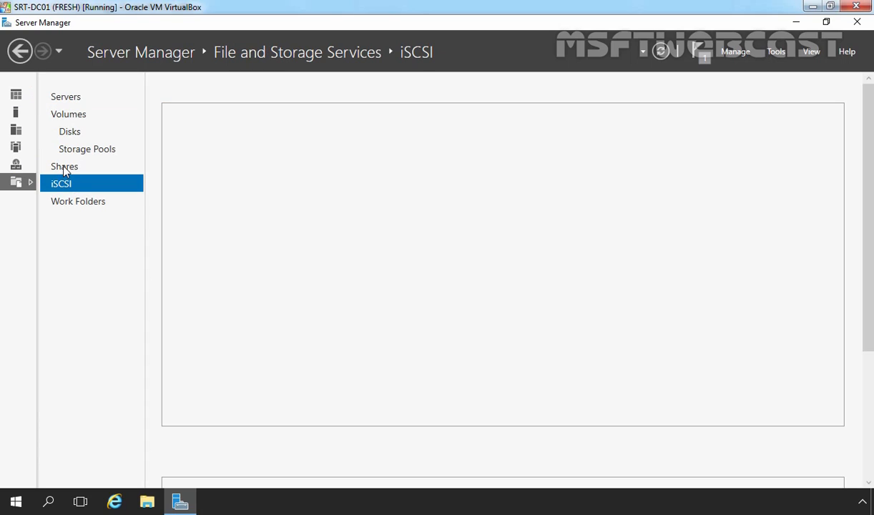
click(63, 168)
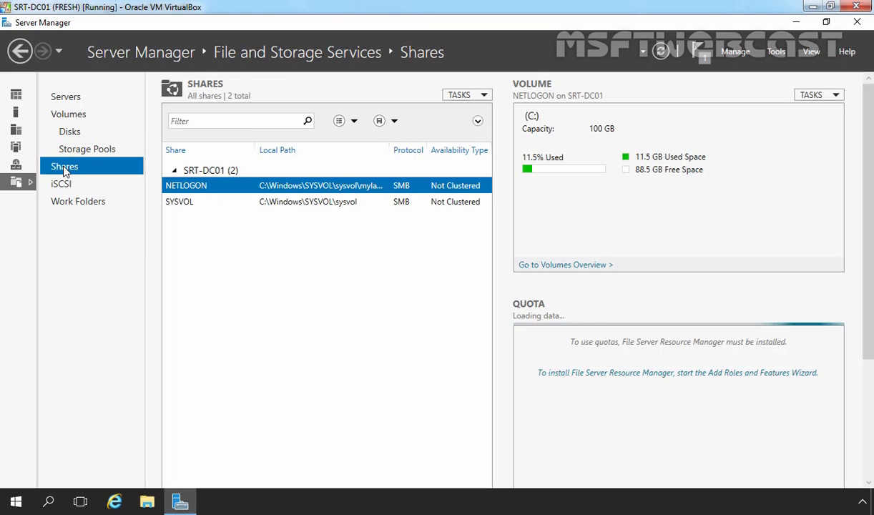
click(483, 96)
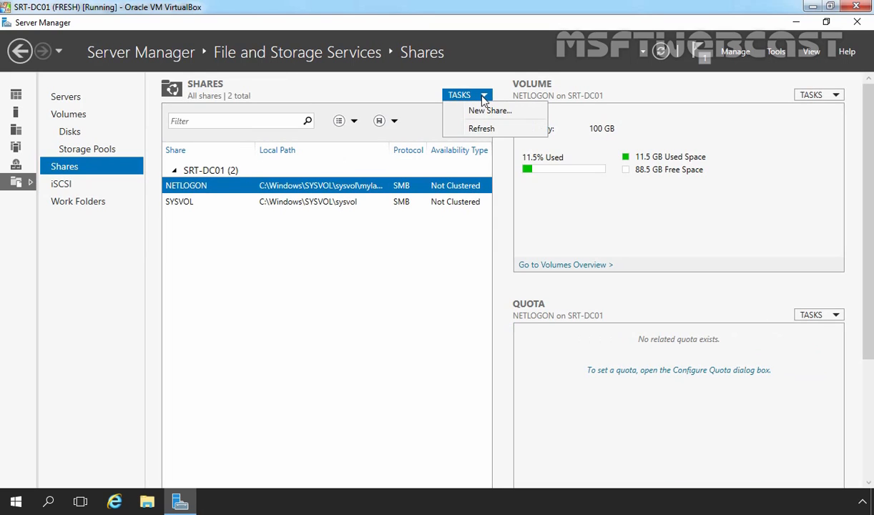
click(486, 113)
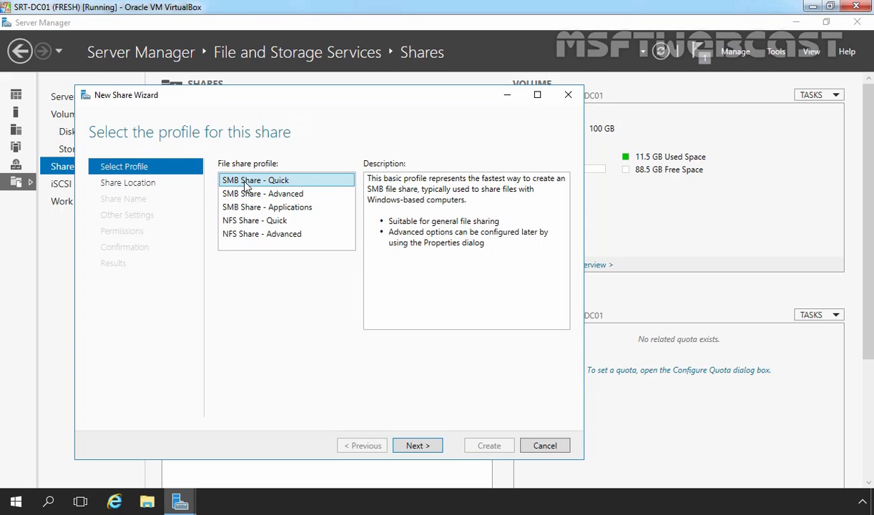
click(415, 446)
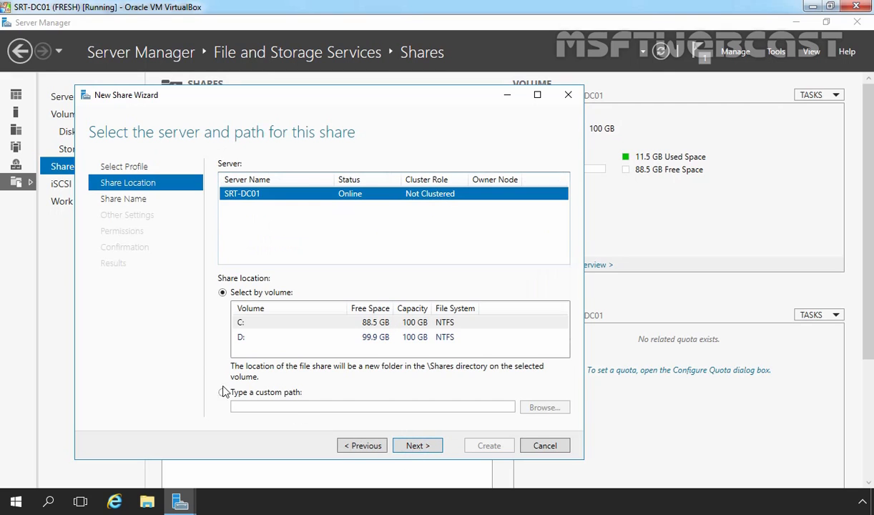
- Create a folder named FOLDER1 on the D: volume and use it as the custom path of the share
click(223, 395)
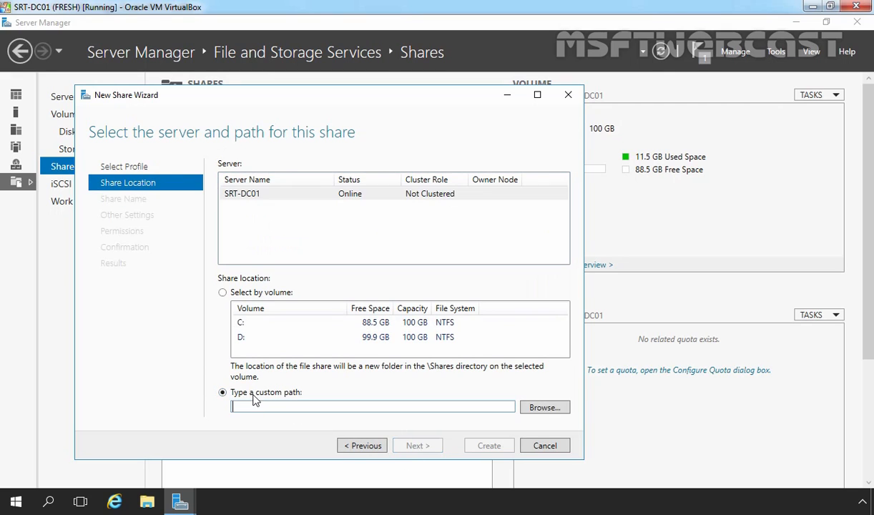
click(545, 408)
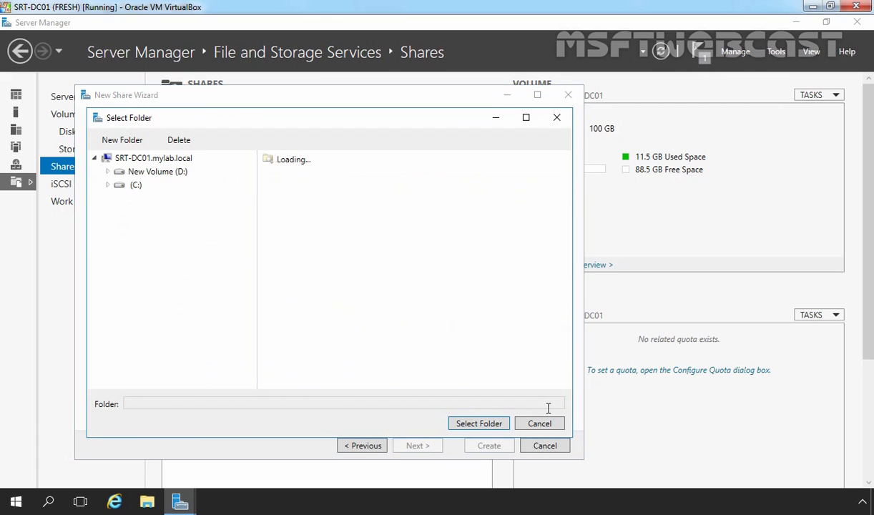
click(141, 172)
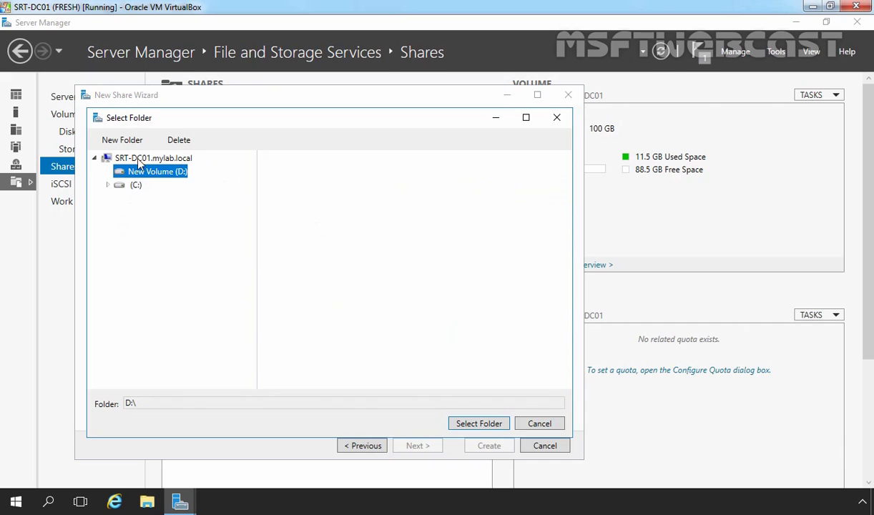
click(123, 143)
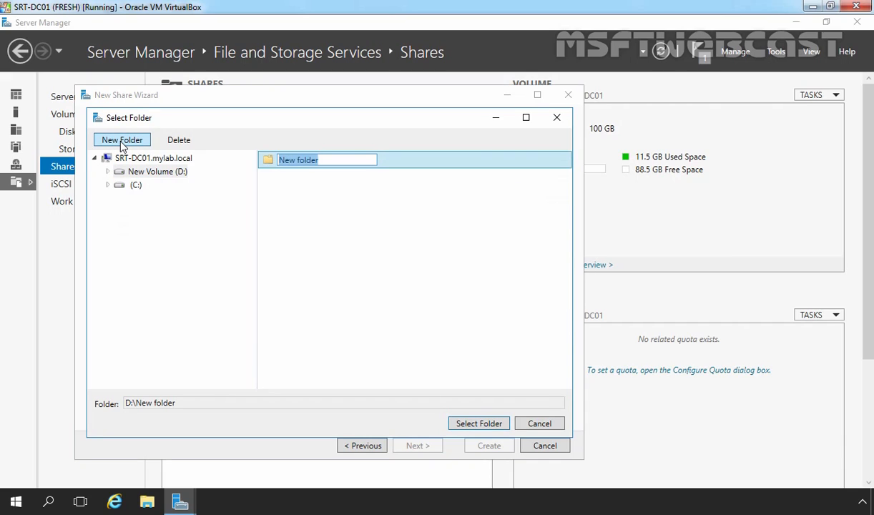
text(FOLDER1)
key(Return)
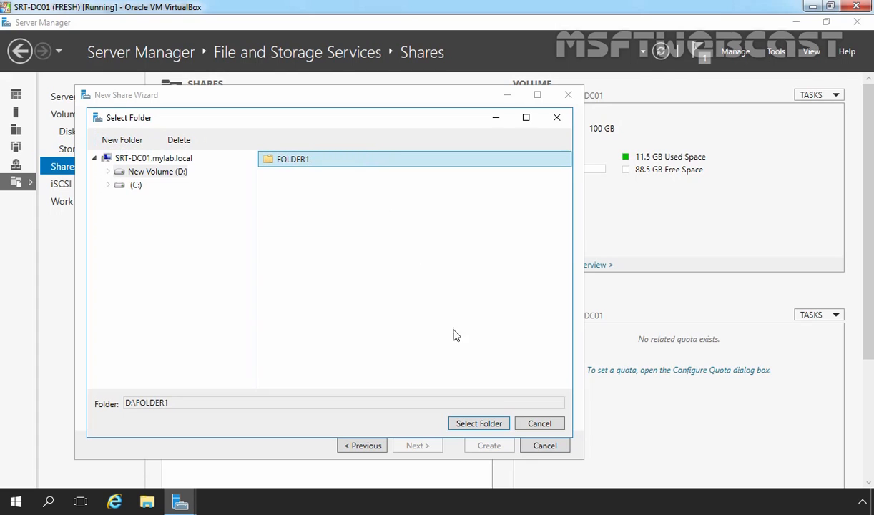
click(468, 422)
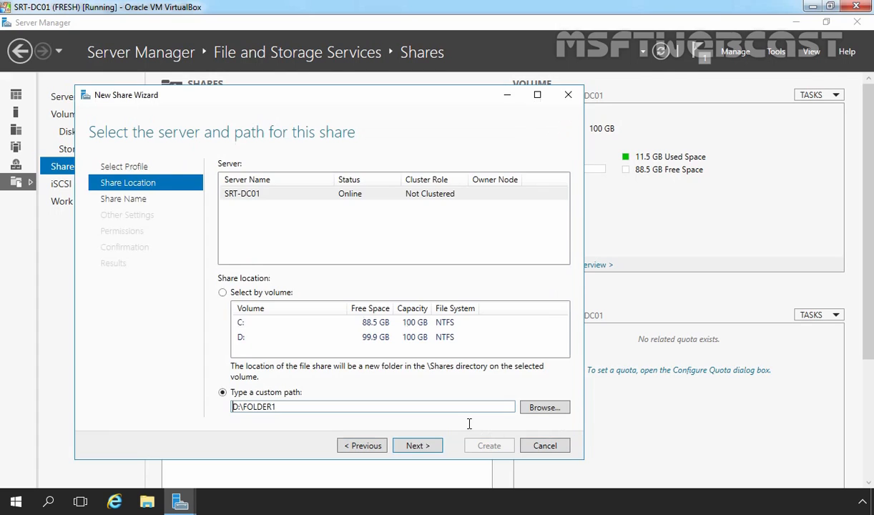
click(416, 446)
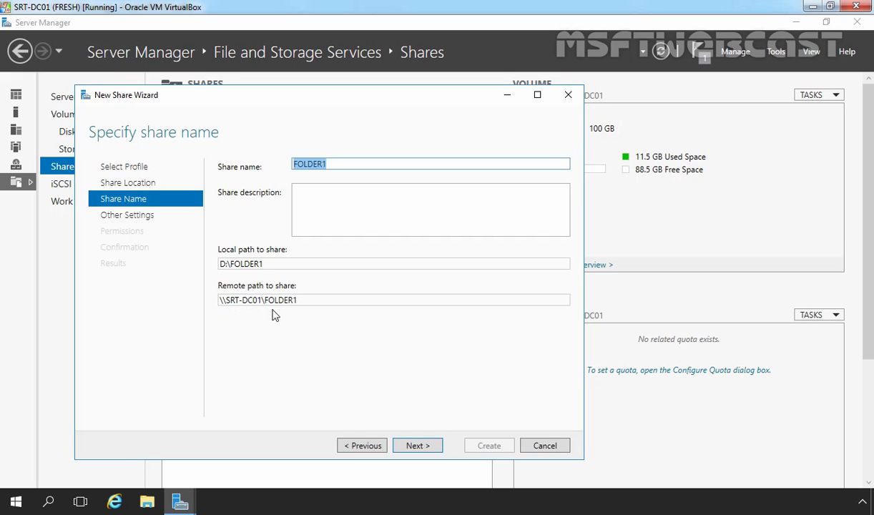
- Keep FOLDER1 as the share name and enable access-based enumeration for the share
click(420, 446)
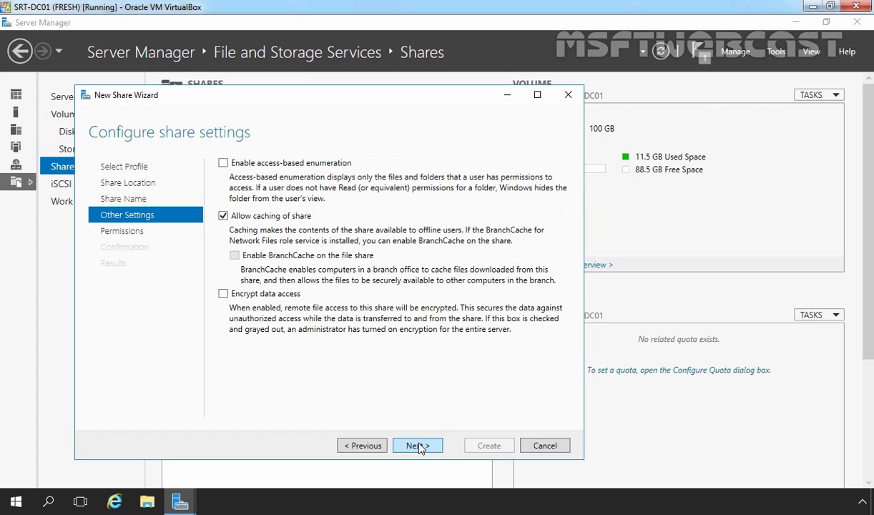
click(223, 163)
click(418, 445)
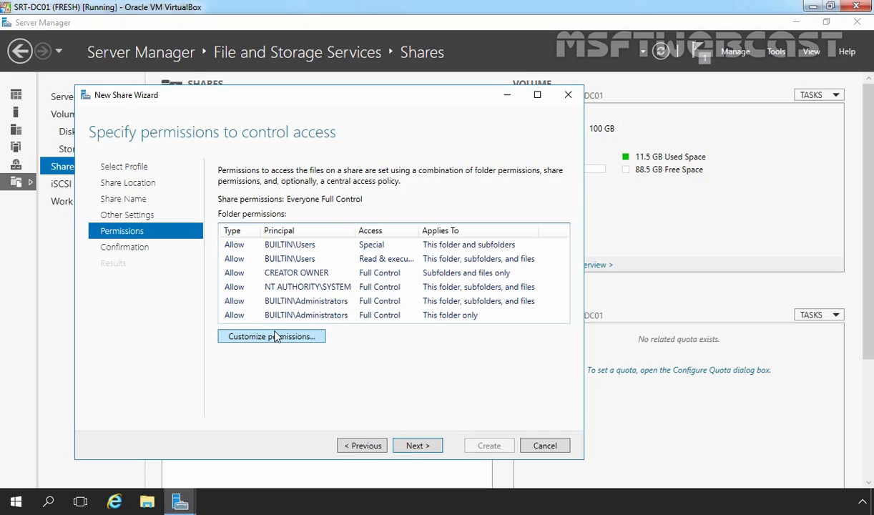
- Create the FOLDER1 share with the default permissions and close the wizard
click(416, 444)
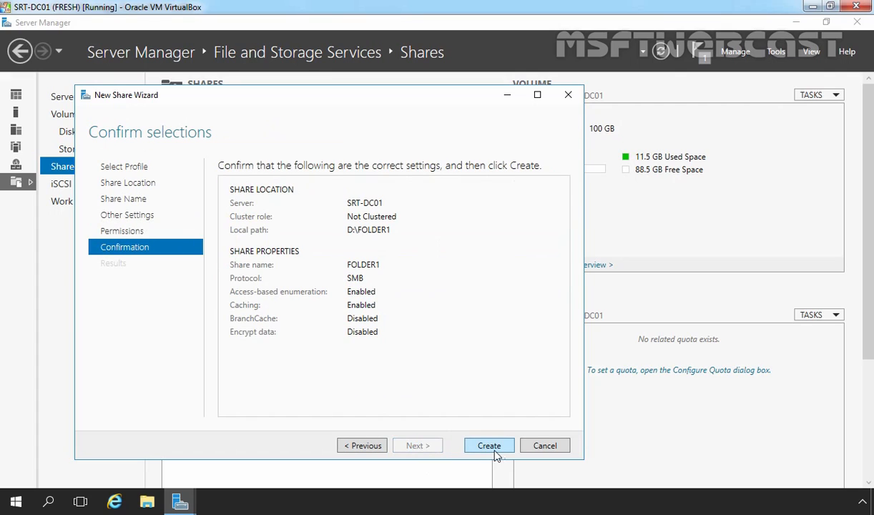
click(488, 445)
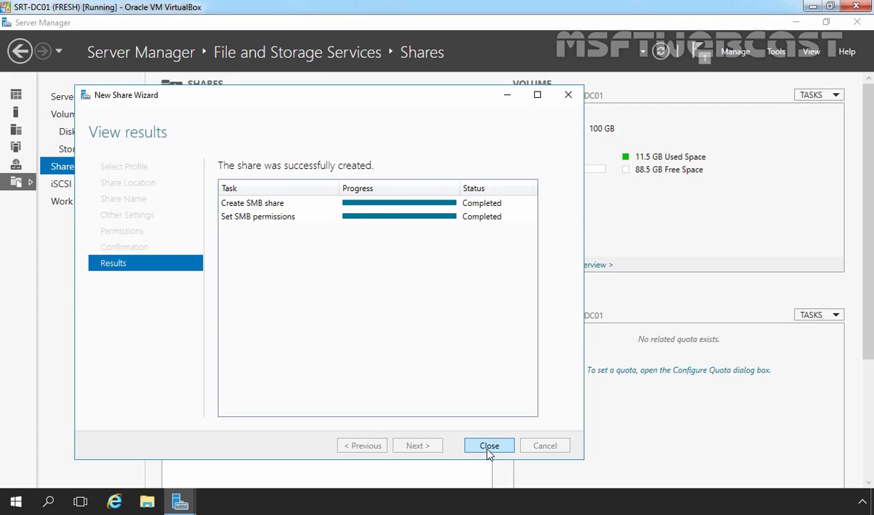
click(488, 447)
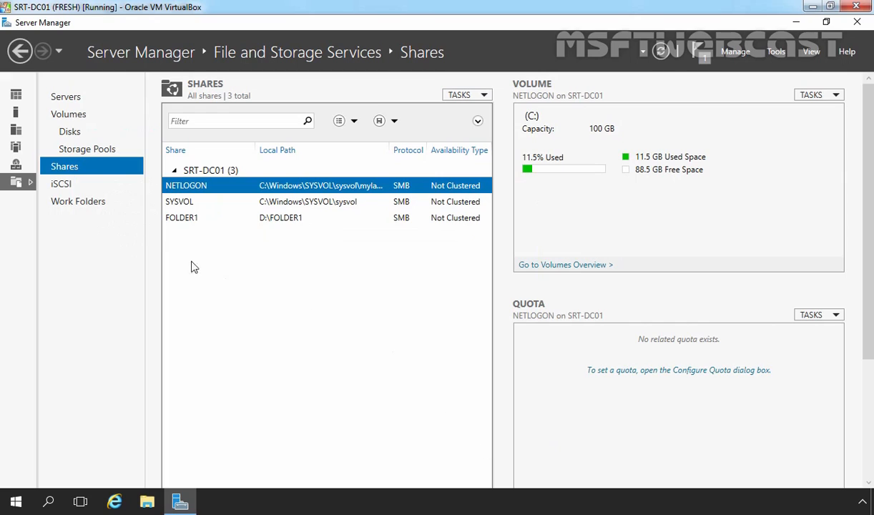
- Select the FOLDER1 share in the shares list and switch to File Server Resource Manager
click(178, 221)
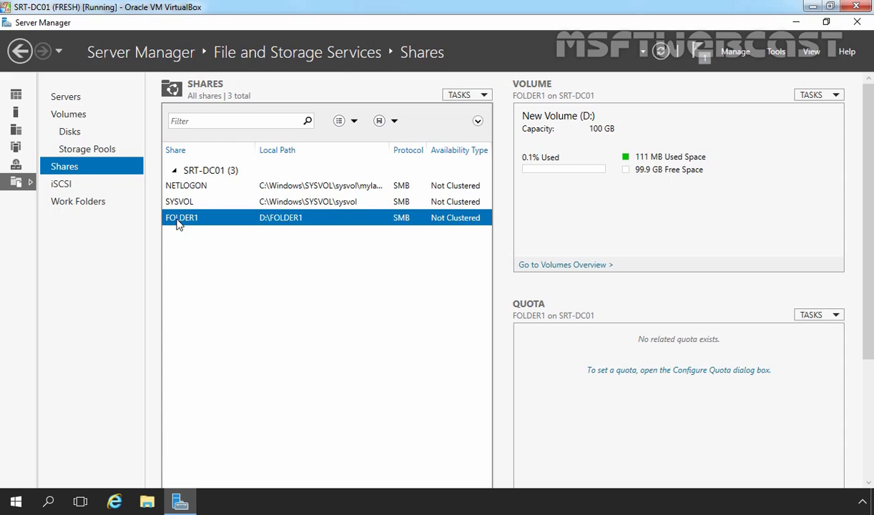
click(777, 52)
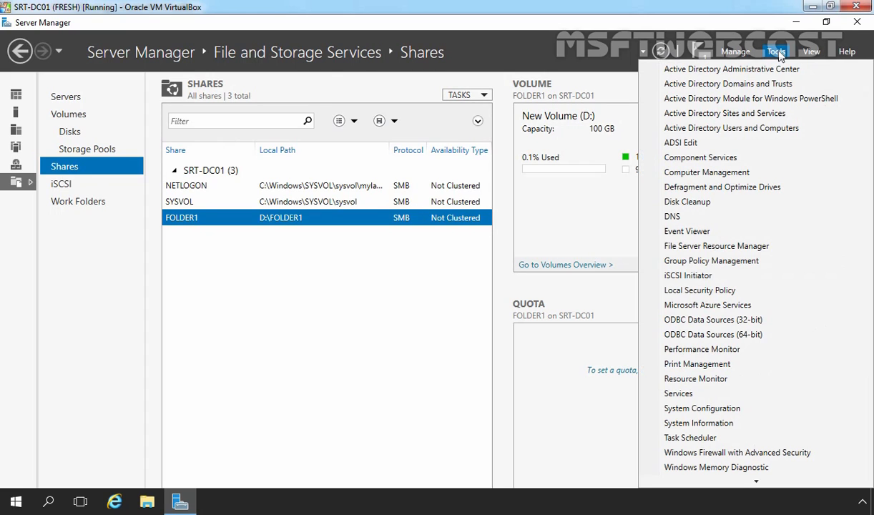
click(701, 247)
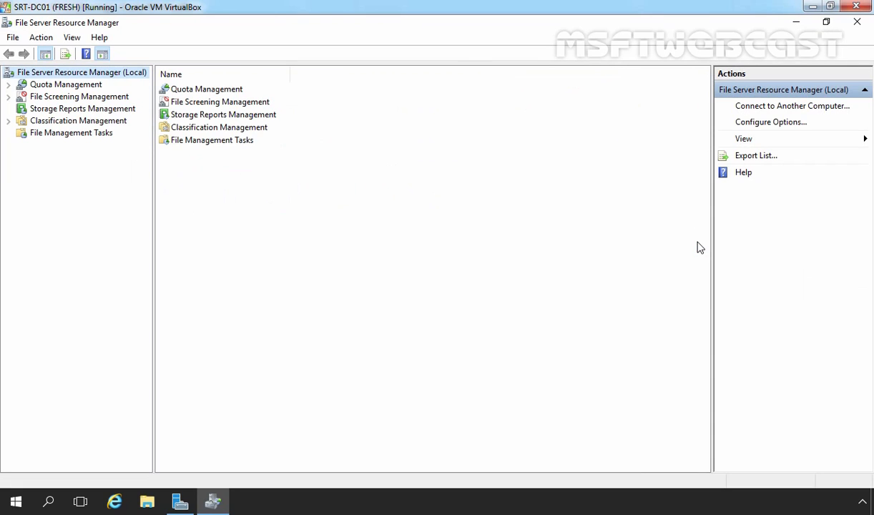
- Review the e-mail notification options of the local File Server Resource Manager and close them without changes
right_click(111, 78)
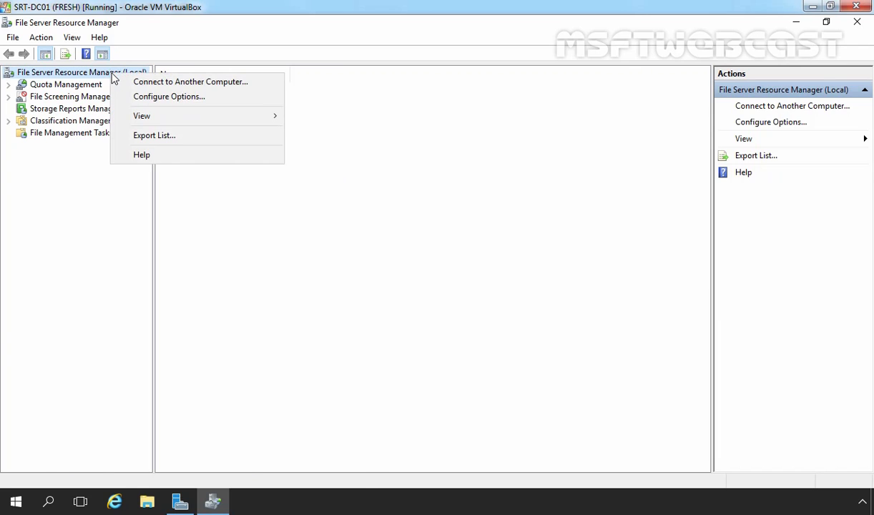
click(139, 100)
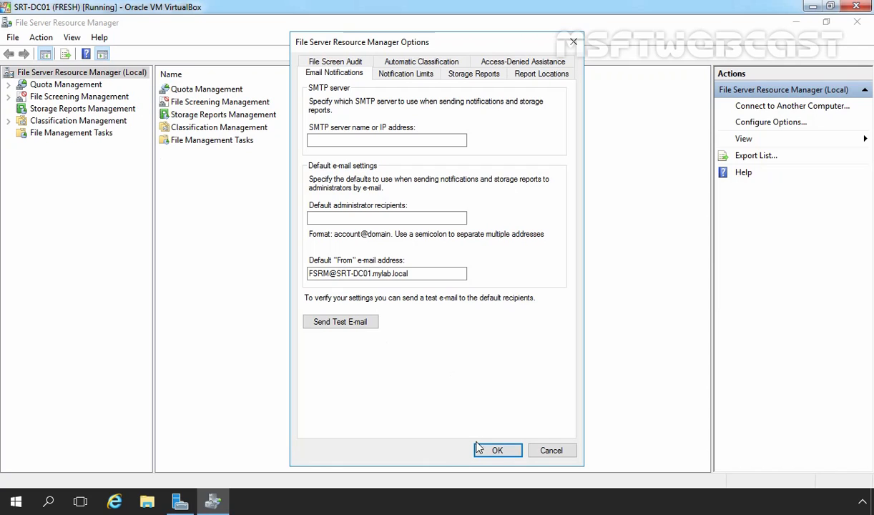
click(497, 451)
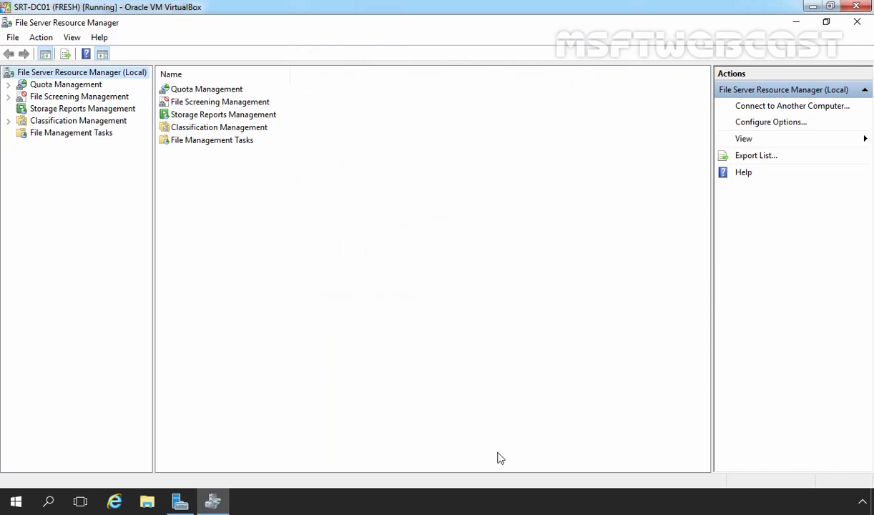
- Examine the predefined file groups and their included file types under File Screening Management
double_click(83, 98)
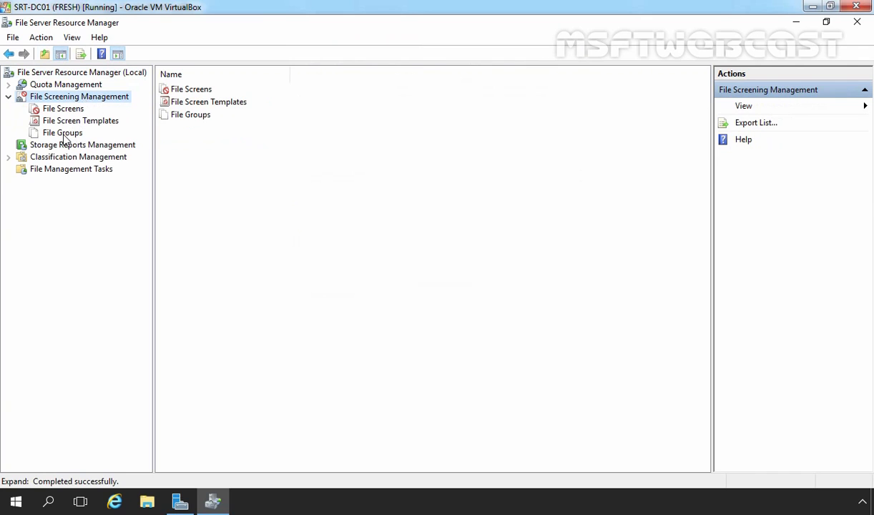
click(63, 134)
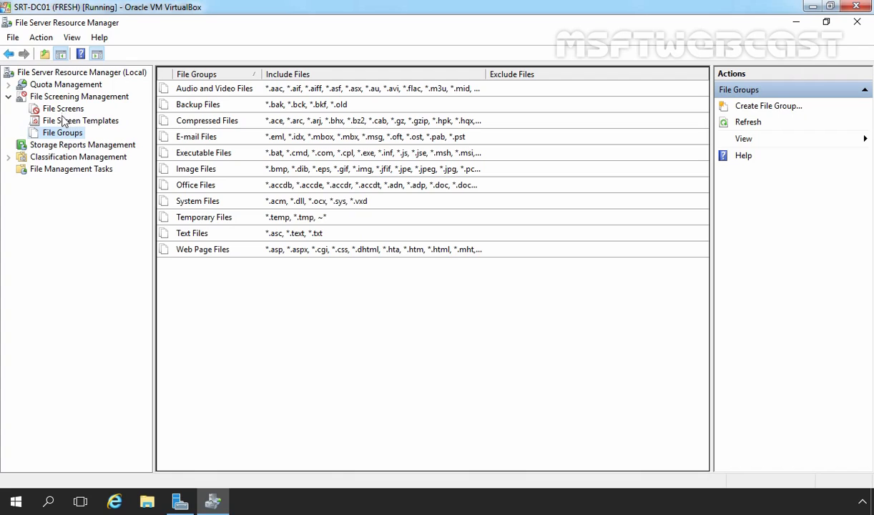
- Start a new file screen and set its path to D:\FOLDER1
click(60, 109)
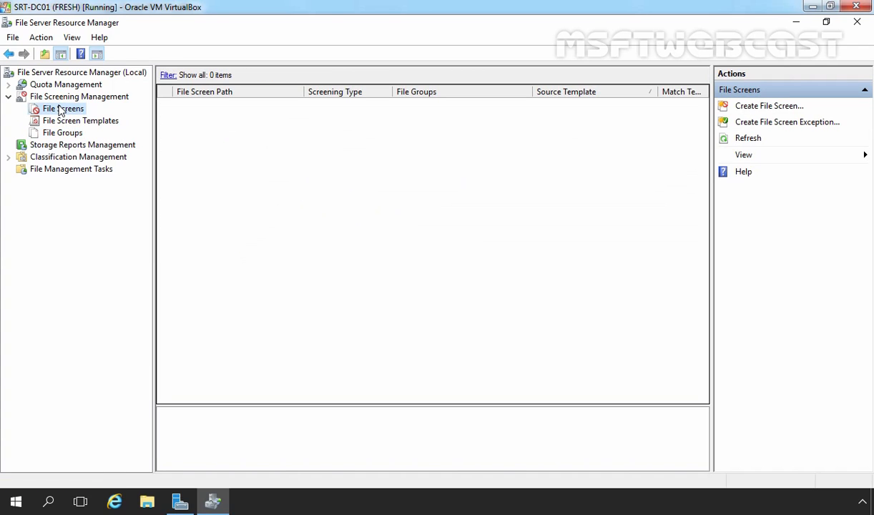
right_click(60, 109)
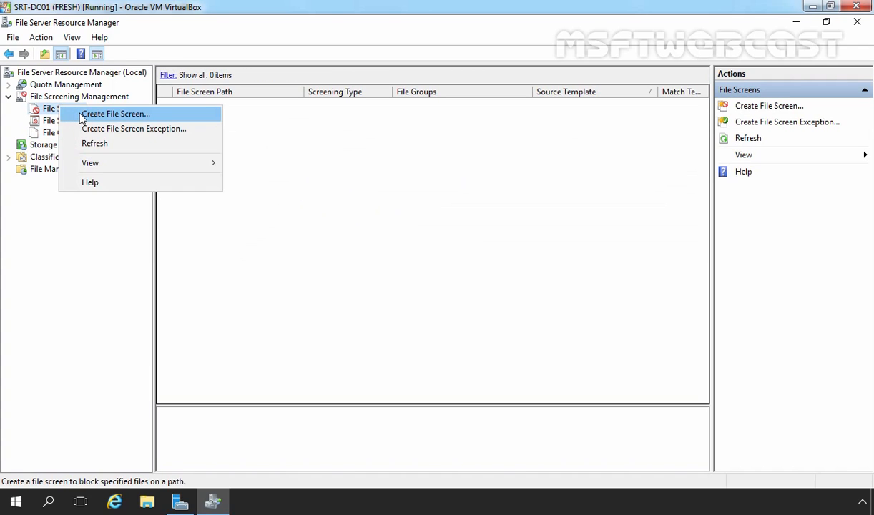
click(118, 115)
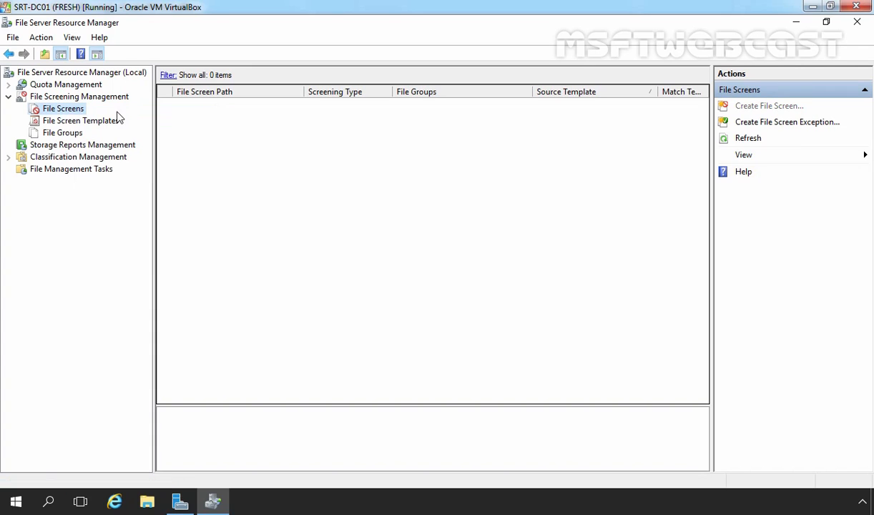
click(519, 144)
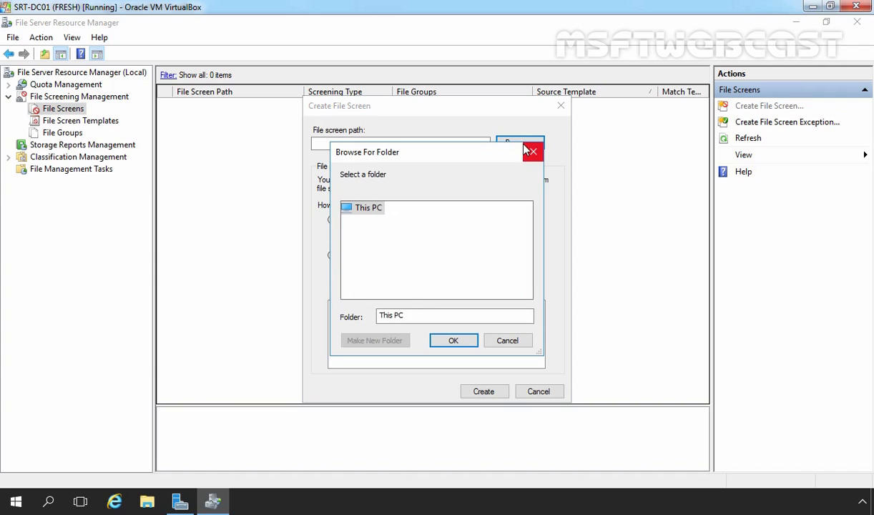
scroll(527, 243, down, 1)
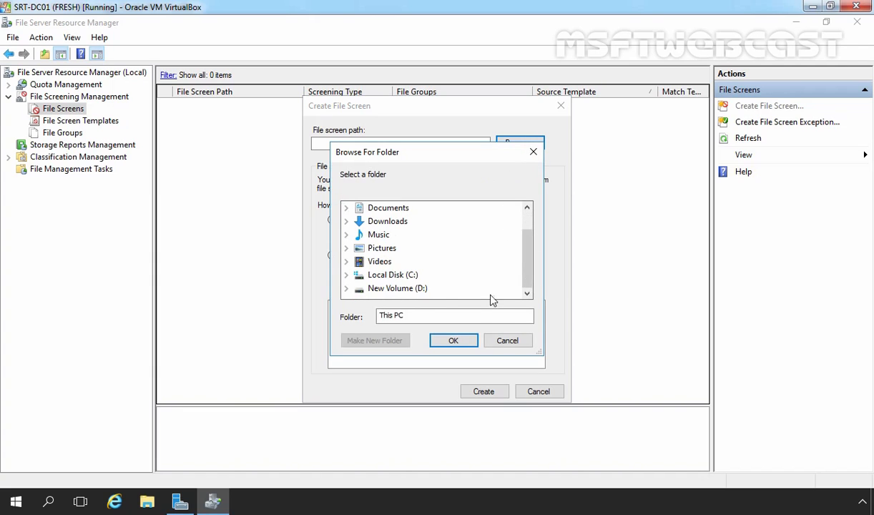
click(409, 289)
click(410, 293)
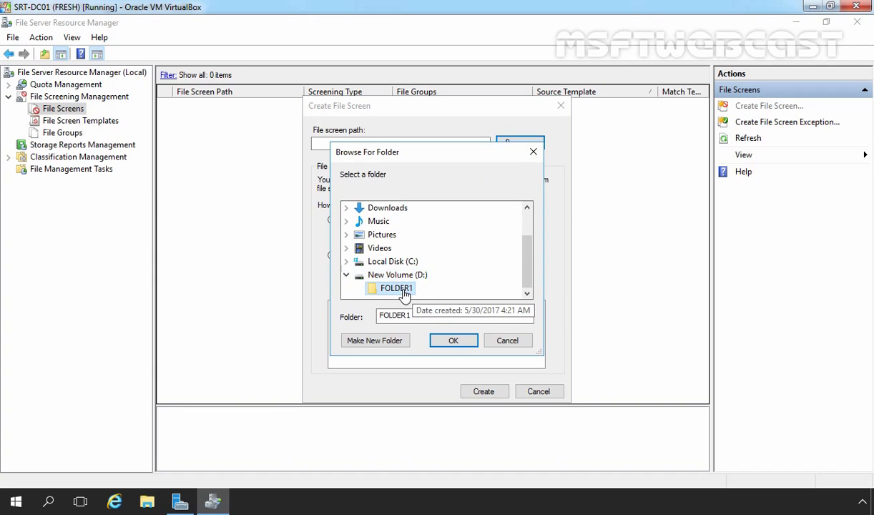
click(451, 342)
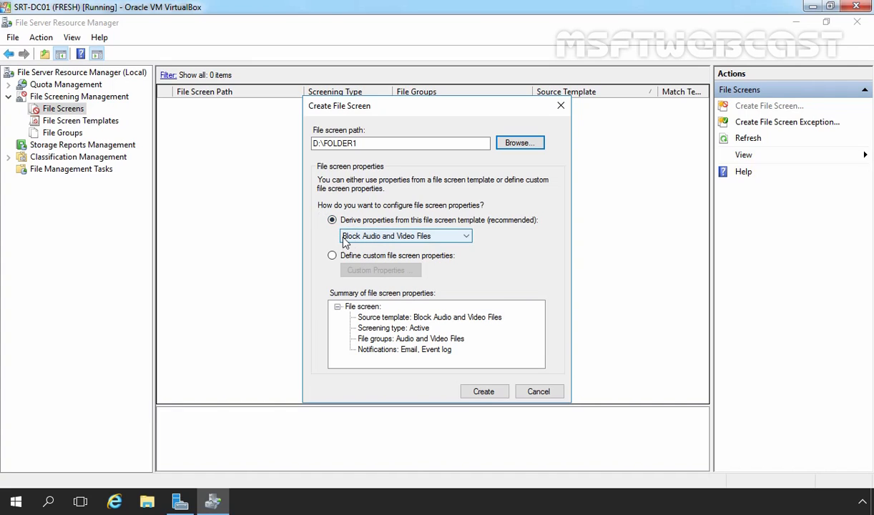
- Try the Block Image Files template, but define custom file screen properties instead, blocking the Image Files group with active screening
click(386, 238)
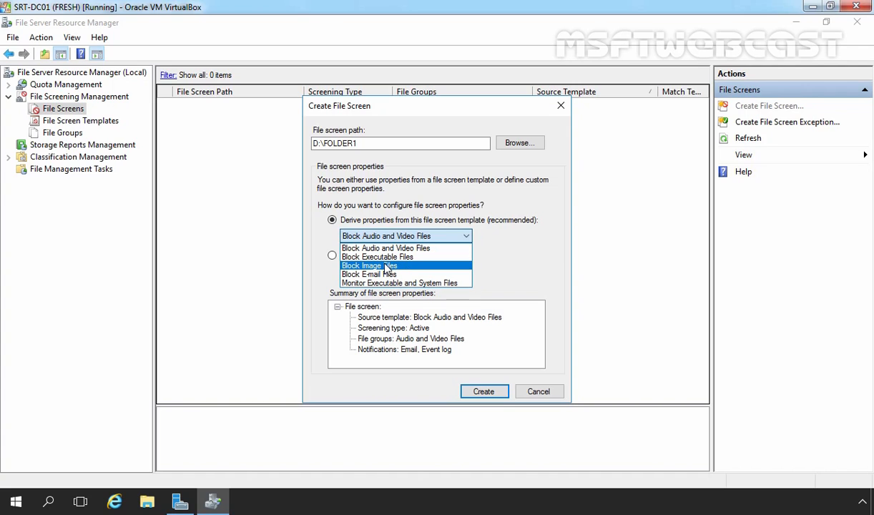
click(384, 266)
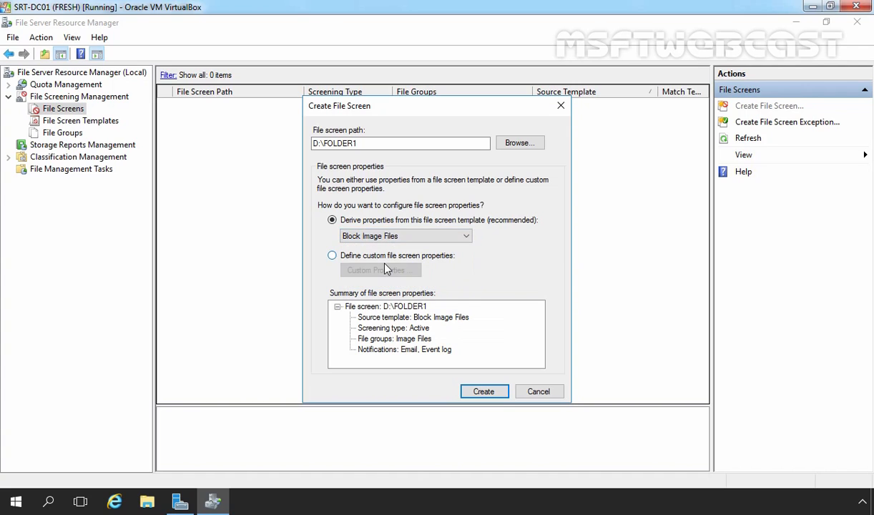
click(342, 259)
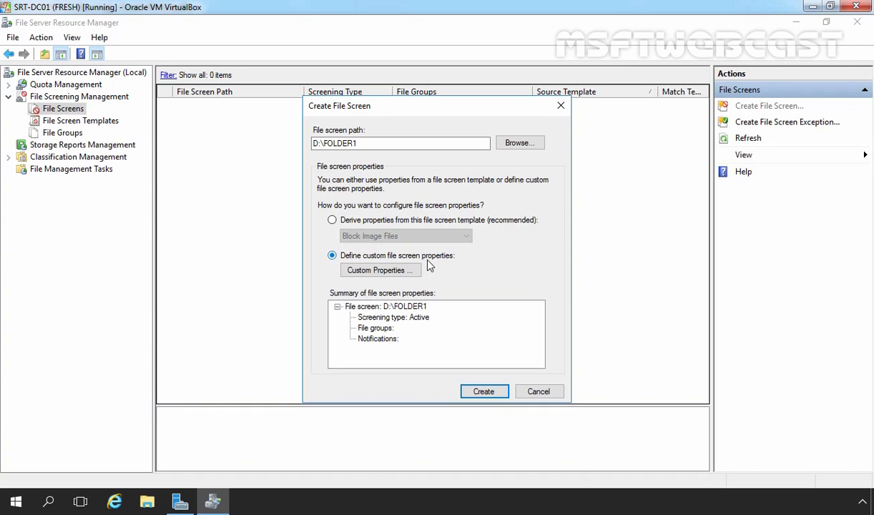
click(373, 272)
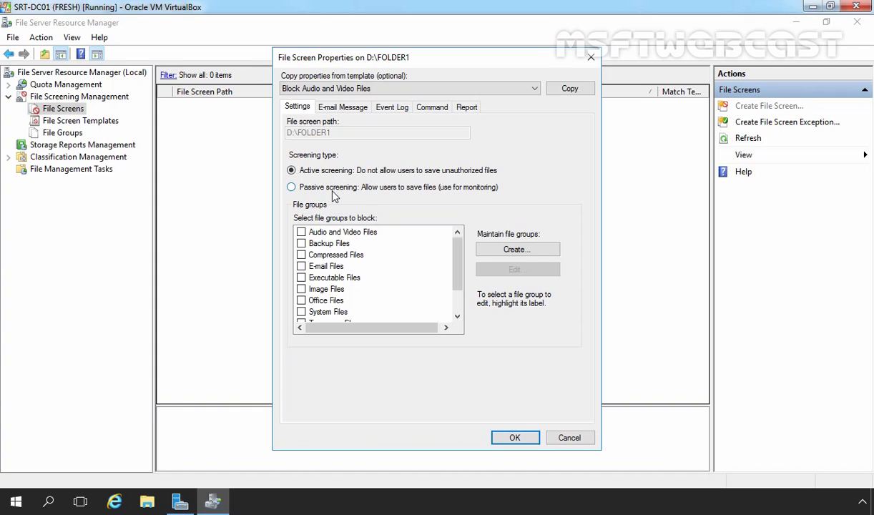
click(301, 289)
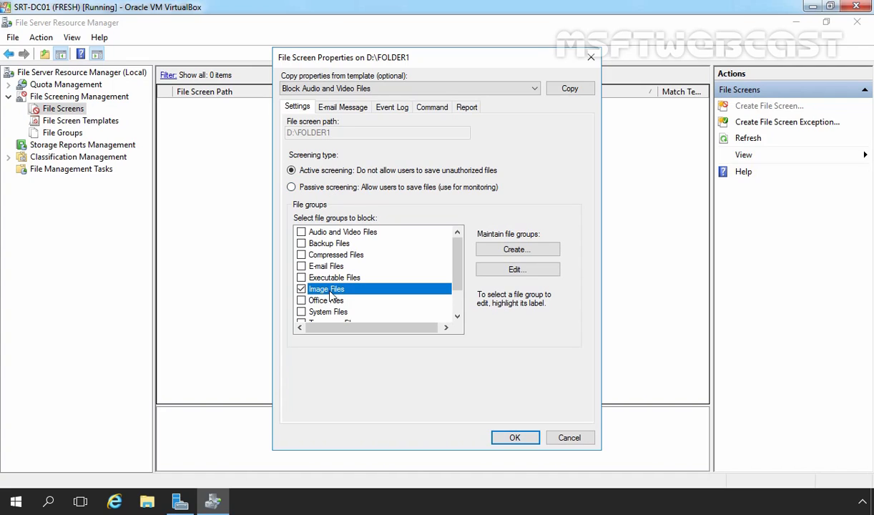
- Inspect the name and included file patterns of the Image Files group and close its properties
click(517, 271)
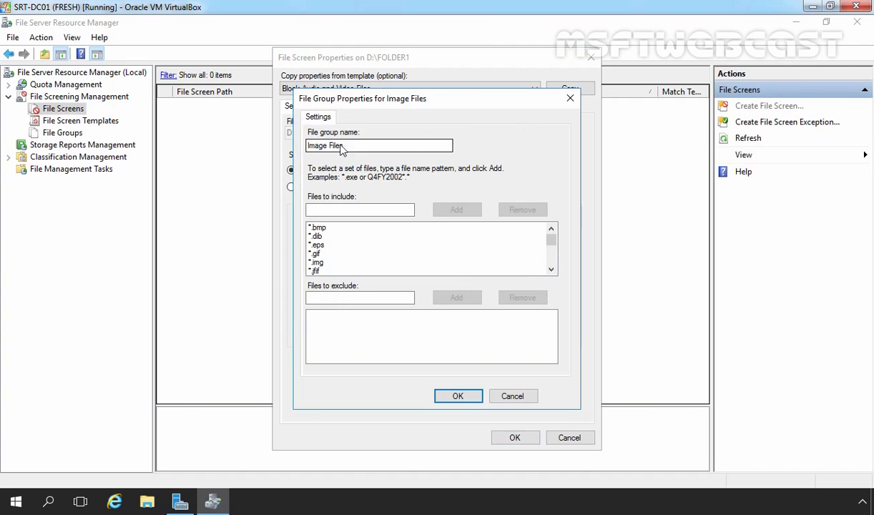
drag(360, 146, 267, 146)
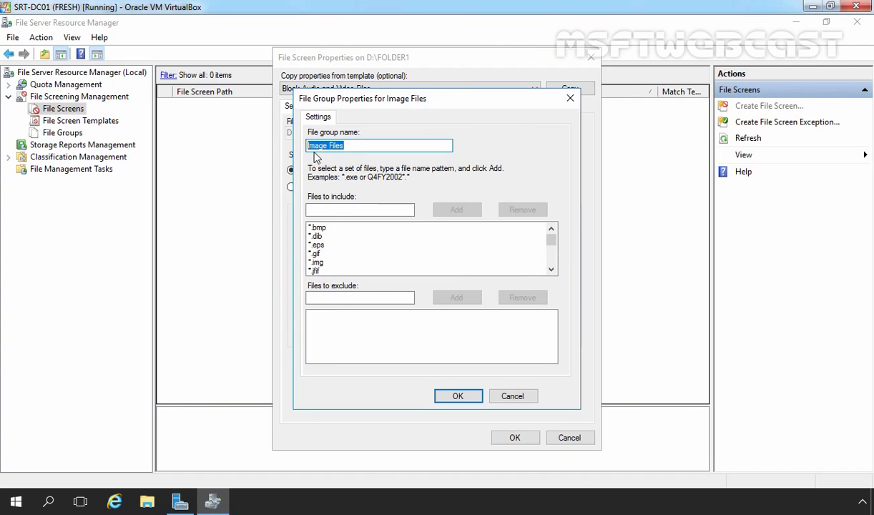
click(456, 398)
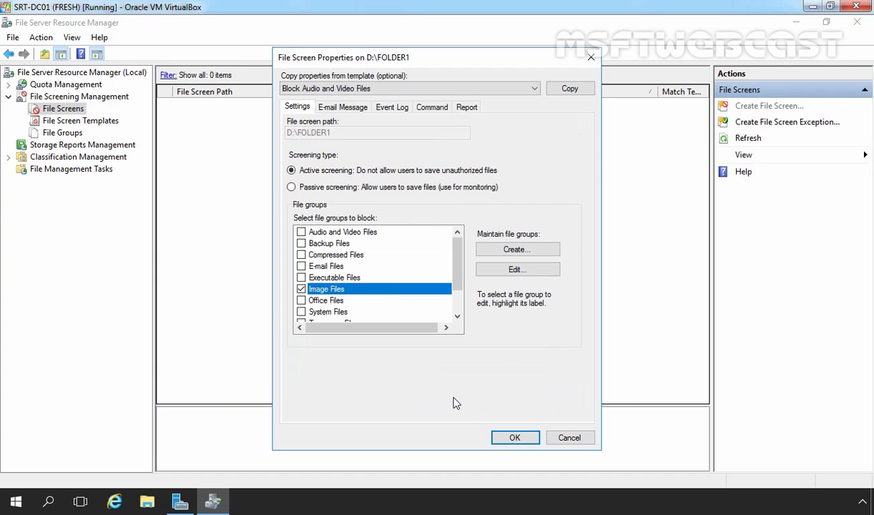
- Check the e-mail notification settings, enable sending a warning to the event log, and accept the custom properties
click(342, 107)
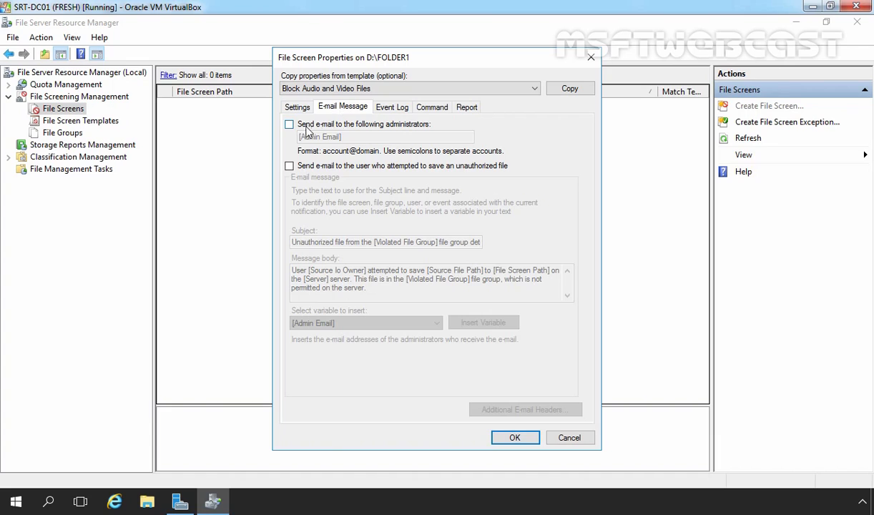
click(394, 107)
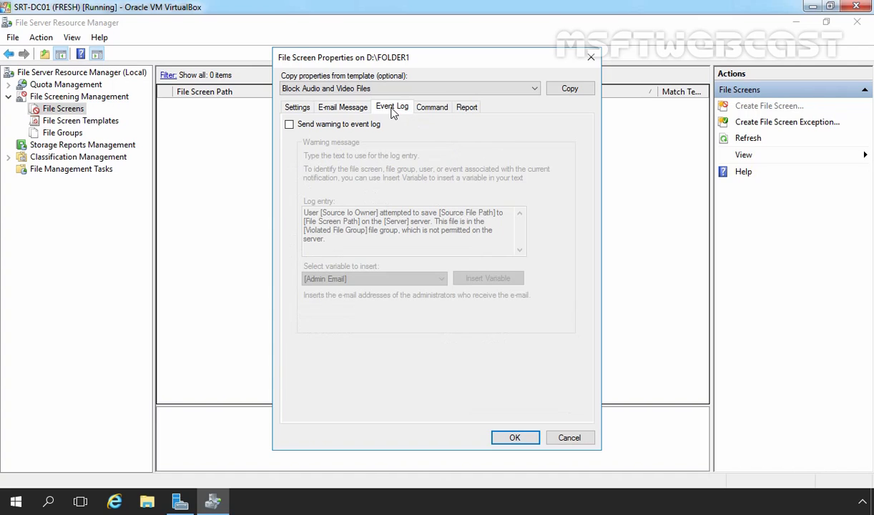
click(289, 125)
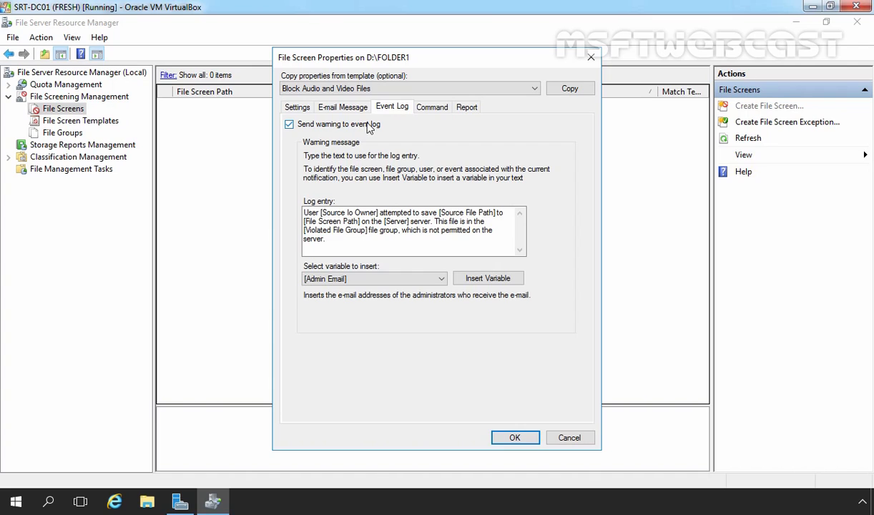
click(513, 437)
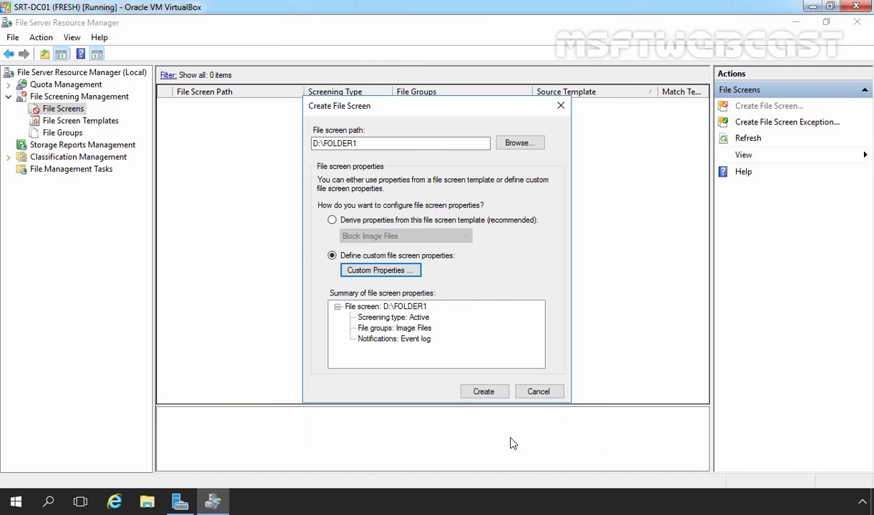
- Create the file screen without saving its custom properties as a template, and select the D:\FOLDER1 screen to view its details
click(481, 393)
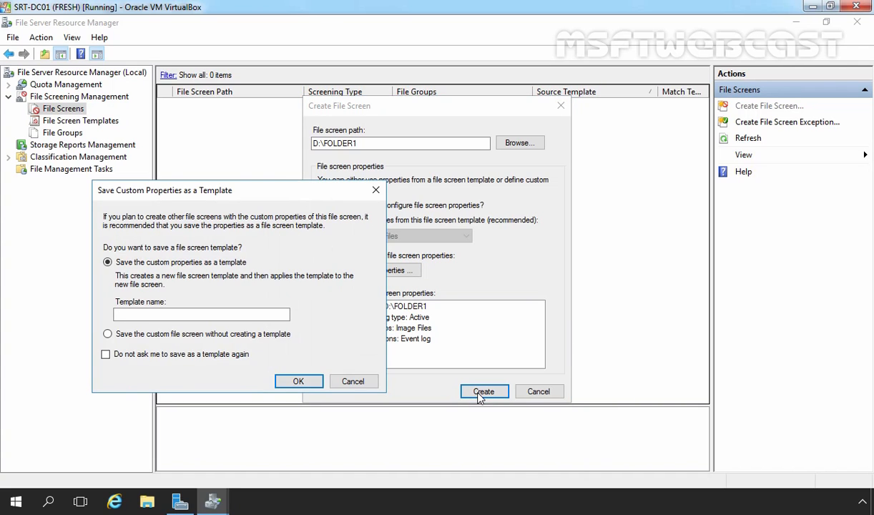
click(142, 315)
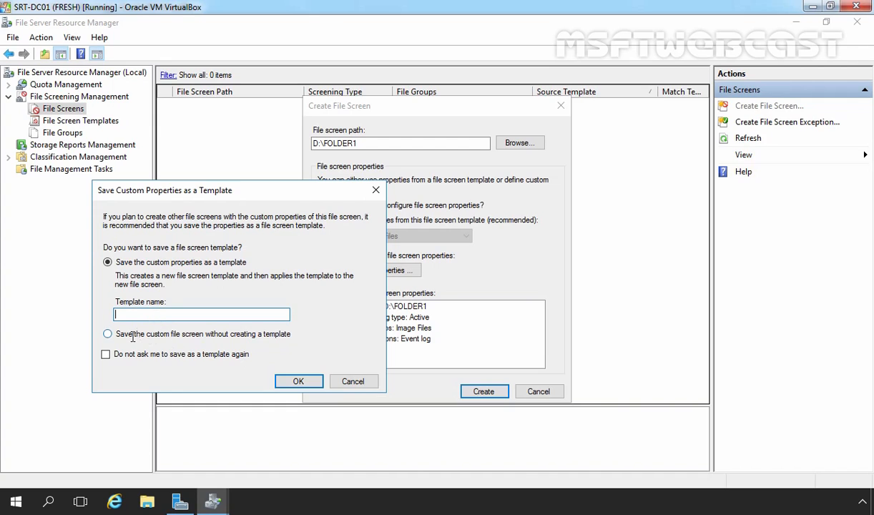
click(121, 337)
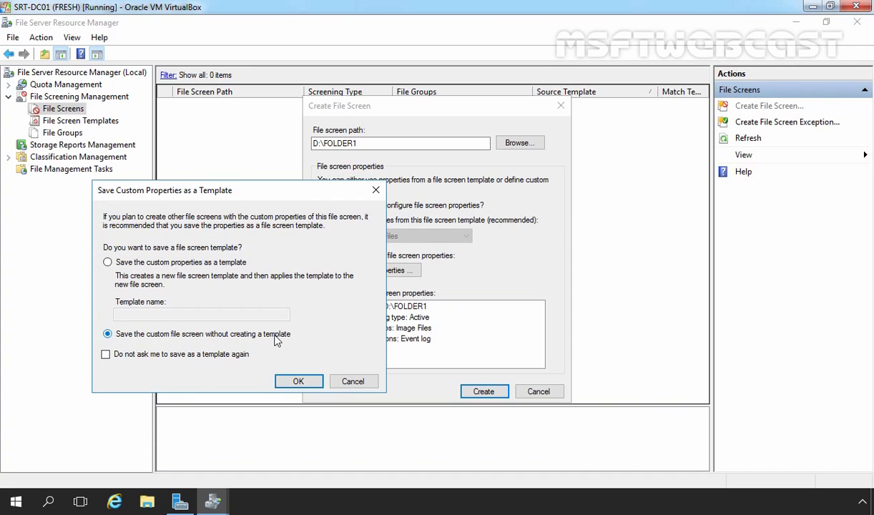
click(298, 381)
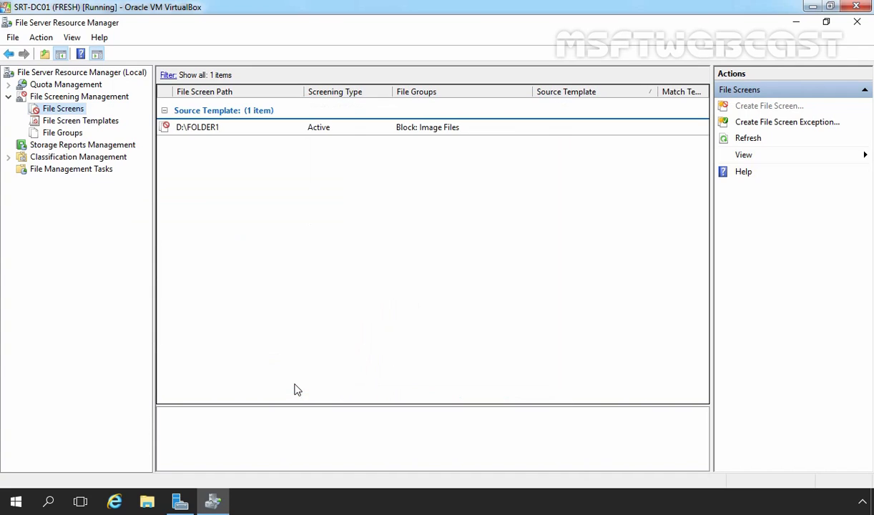
click(179, 132)
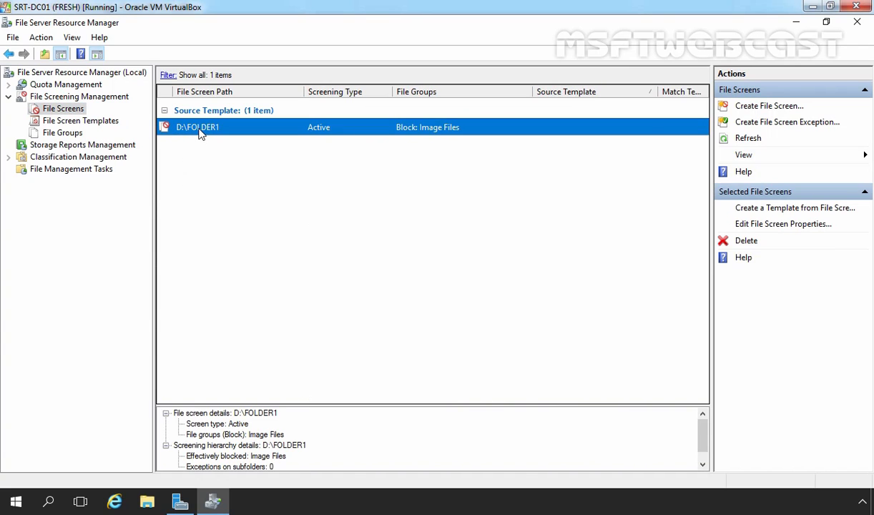
click(55, 124)
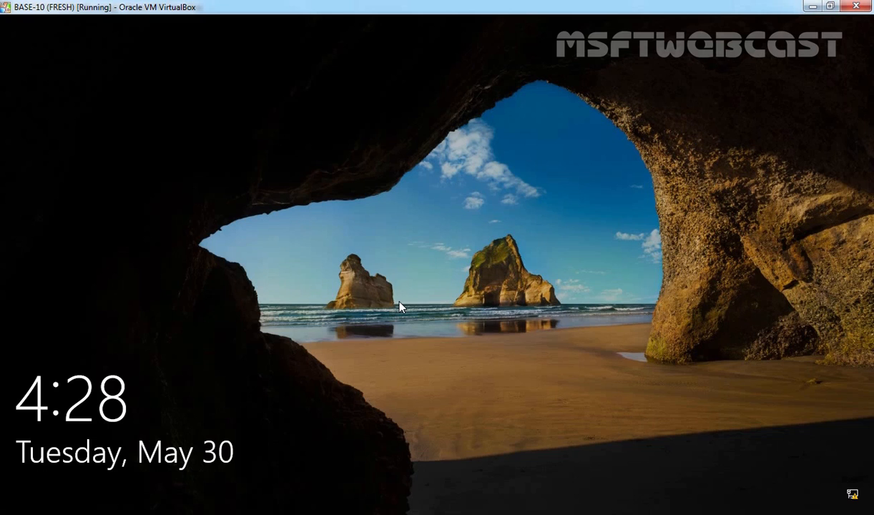
- Switch to the BASE-10 client machine and sign in to the test user's account with the account password
click(400, 308)
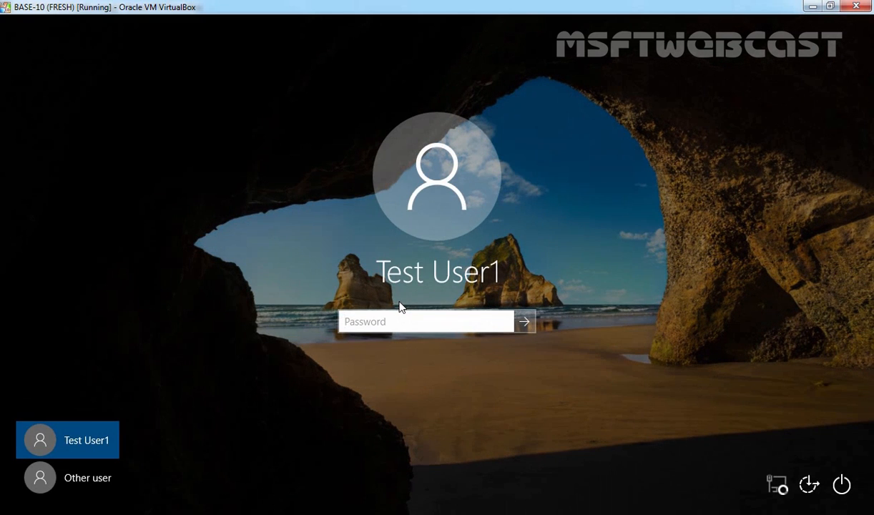
text(********)
key(Return)
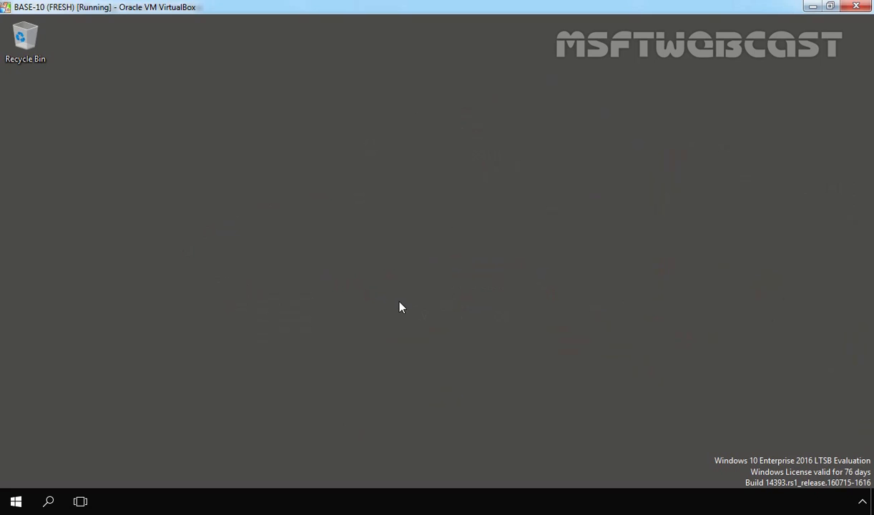
- Open the network location \\srt-dc01 from the Run dialog and select the FOLDER1 share
key(super+r)
text(\\)
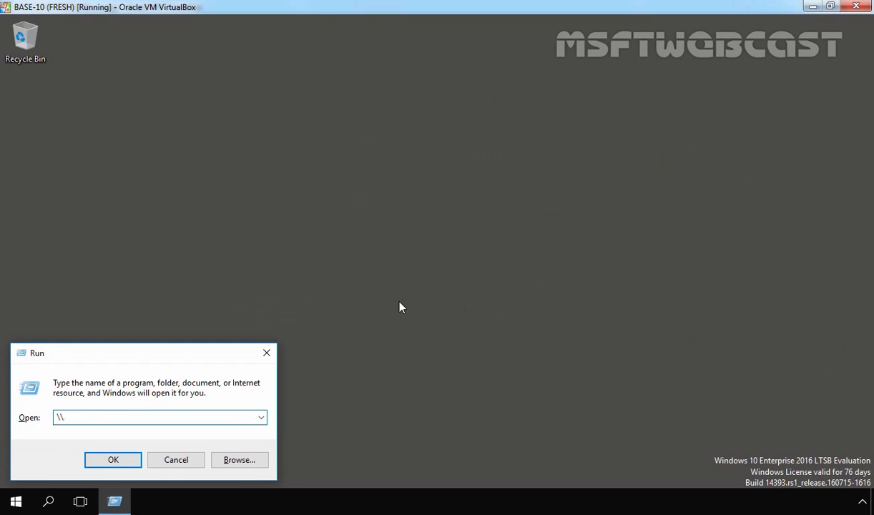
text(srt-dc01)
key(Return)
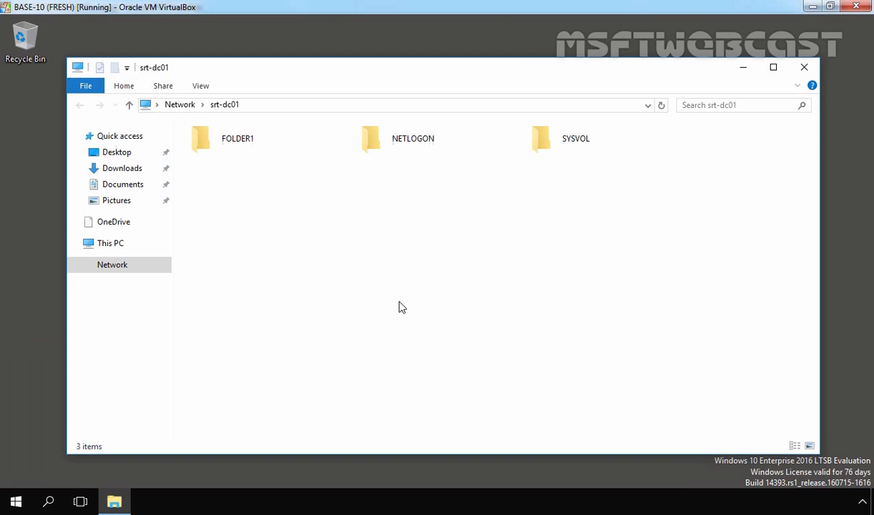
click(233, 145)
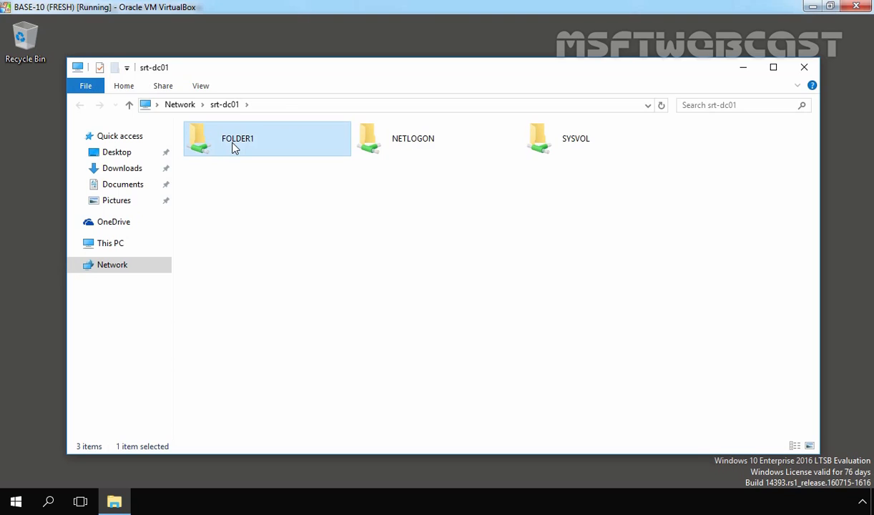
- Create a folder named Test1 inside the FOLDER1 network share
double_click(233, 145)
right_click(276, 187)
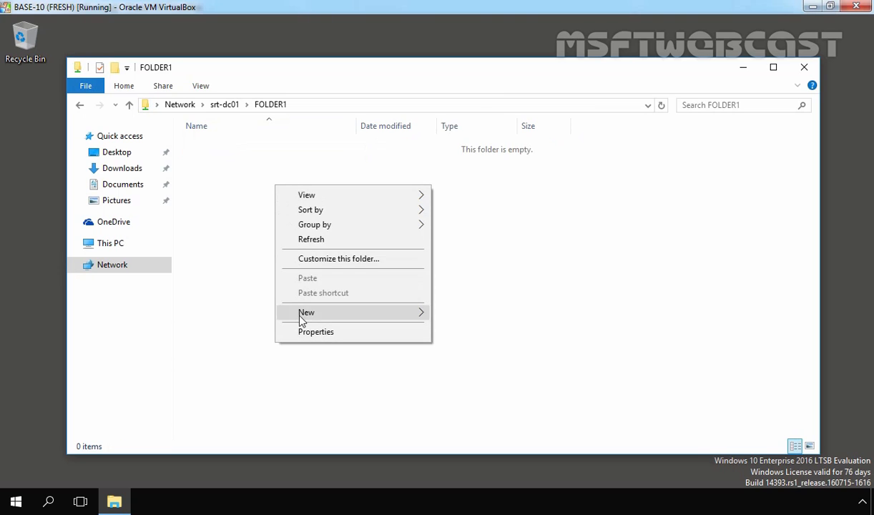
mouse_move(301, 320)
click(453, 313)
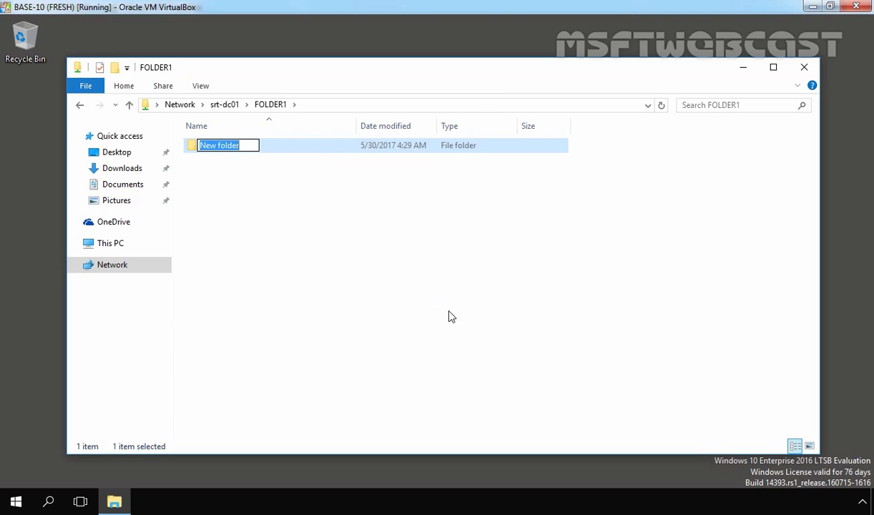
text(Test1)
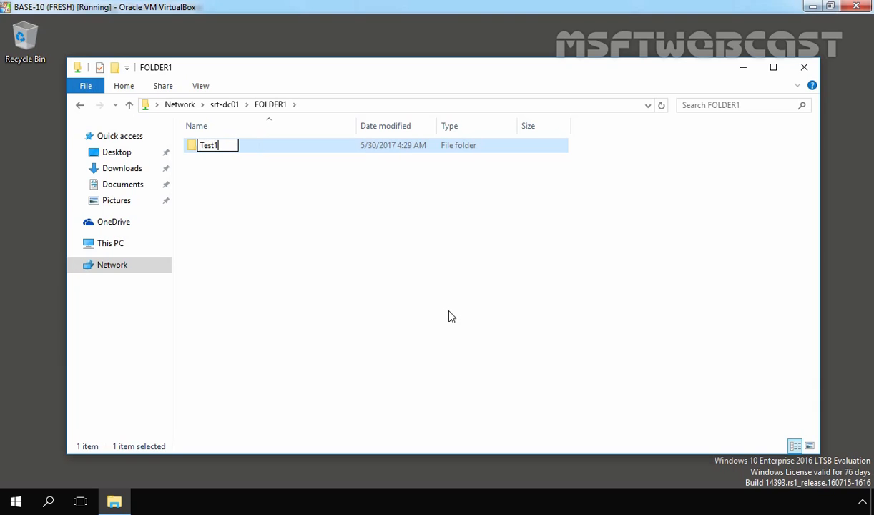
key(Return)
- Launch Paint with the mspaint run command and fill the blank canvas with dark red
key(super+r)
text(mspaint)
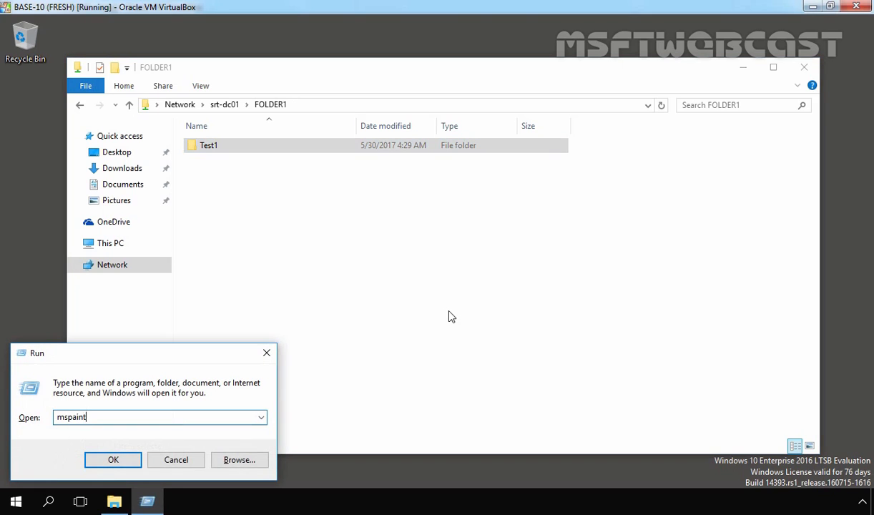
key(Return)
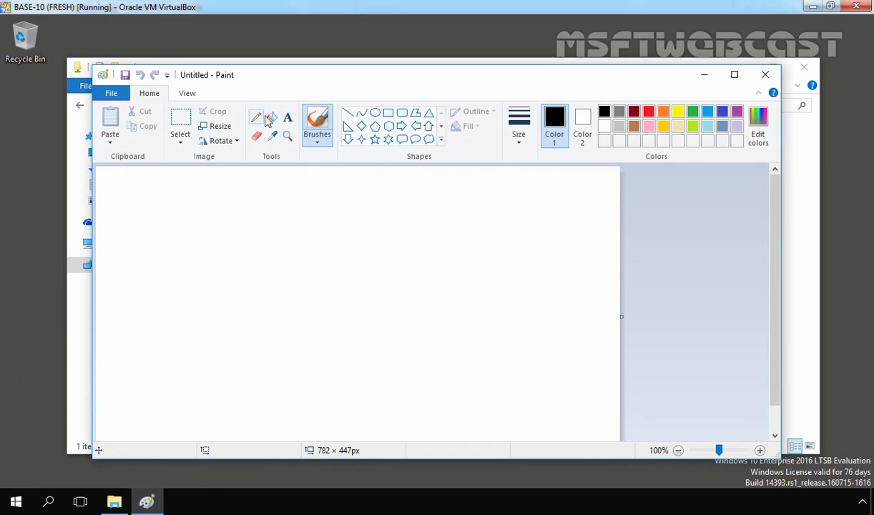
click(272, 118)
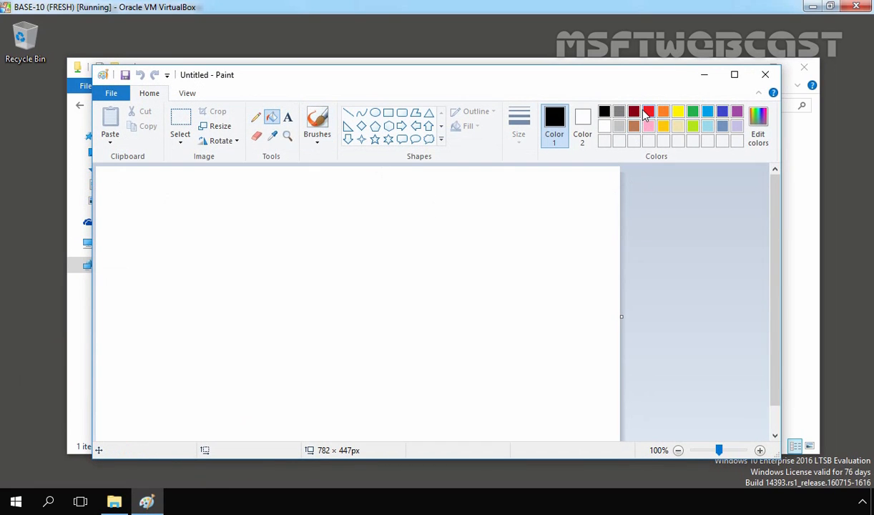
click(647, 112)
click(634, 112)
click(387, 254)
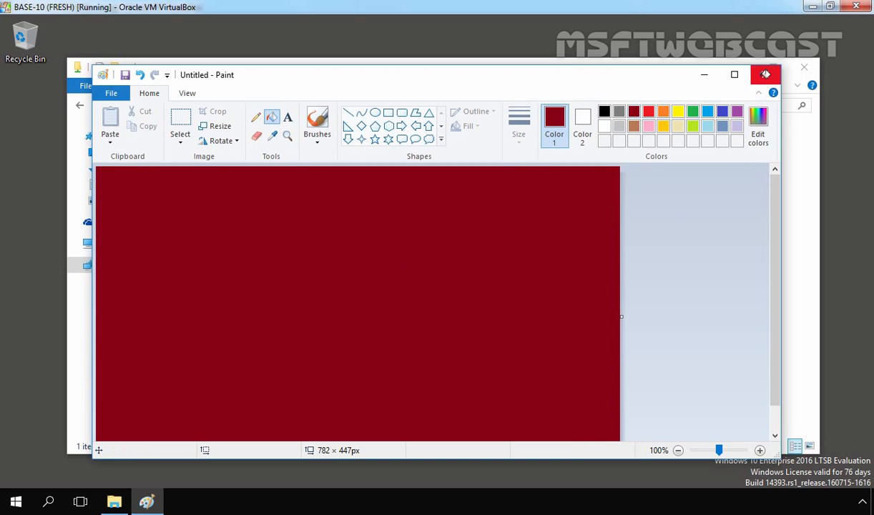
- Close Paint, saving the picture to the Desktop as image1 in JPEG format, and open the saved file briefly to check it
click(766, 75)
click(415, 273)
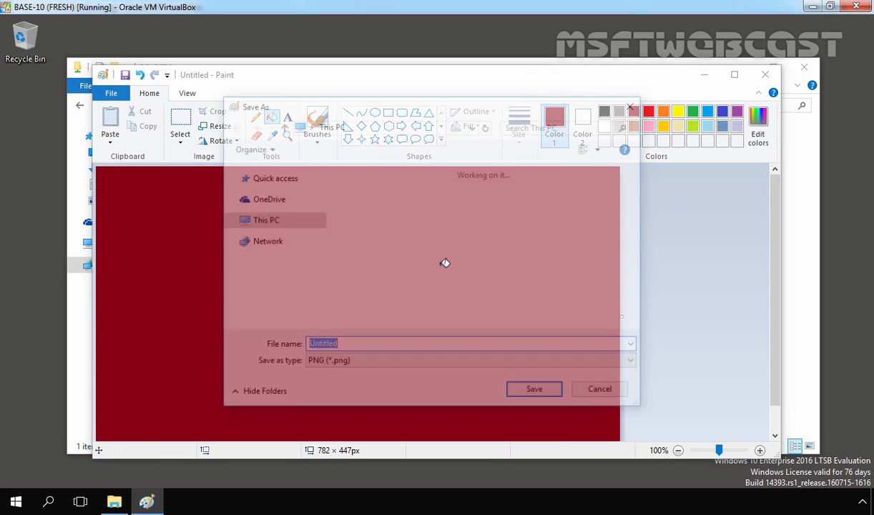
click(269, 193)
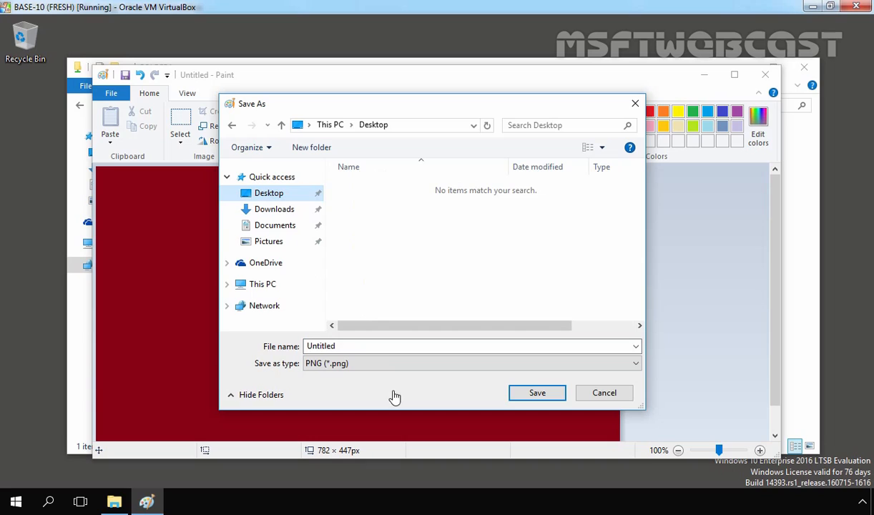
double_click(378, 347)
key(BackSpace)
text(image1)
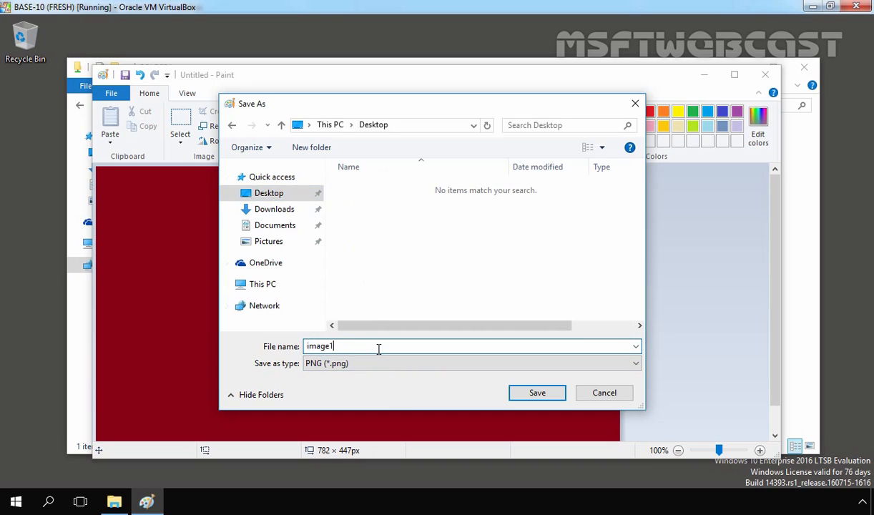
key(Tab)
key(j)
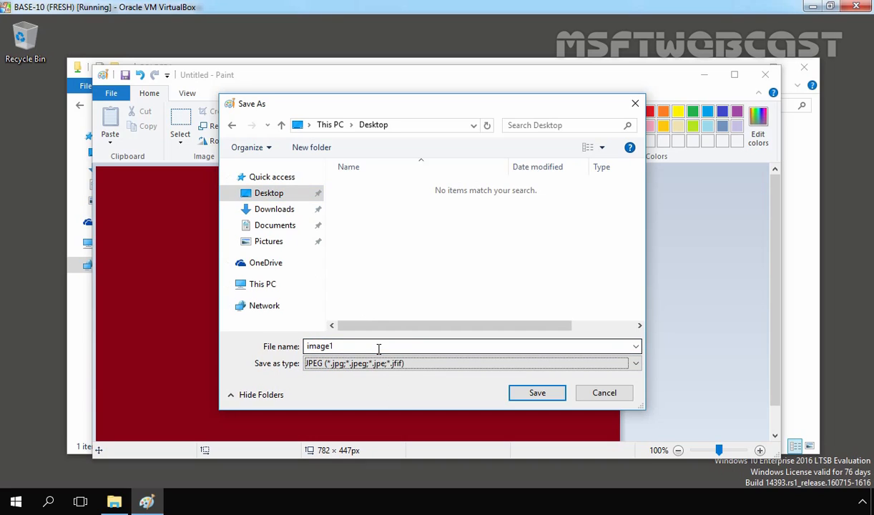
click(526, 394)
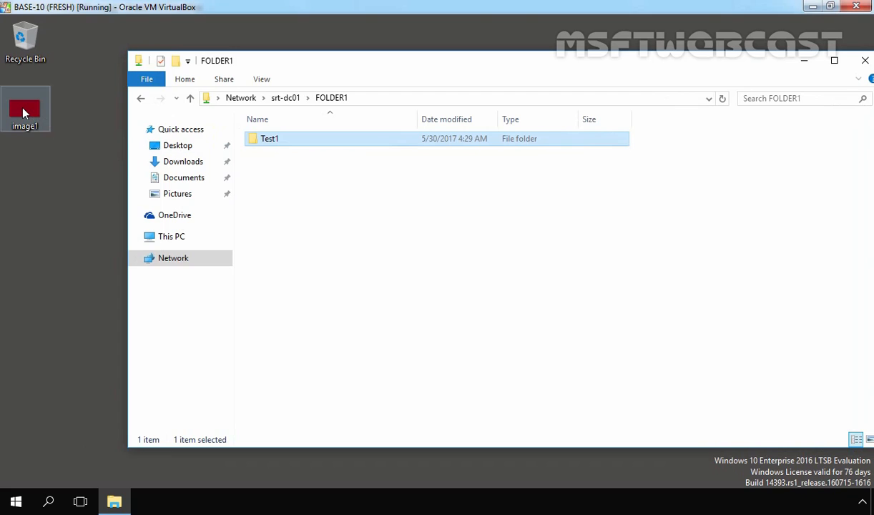
double_click(23, 109)
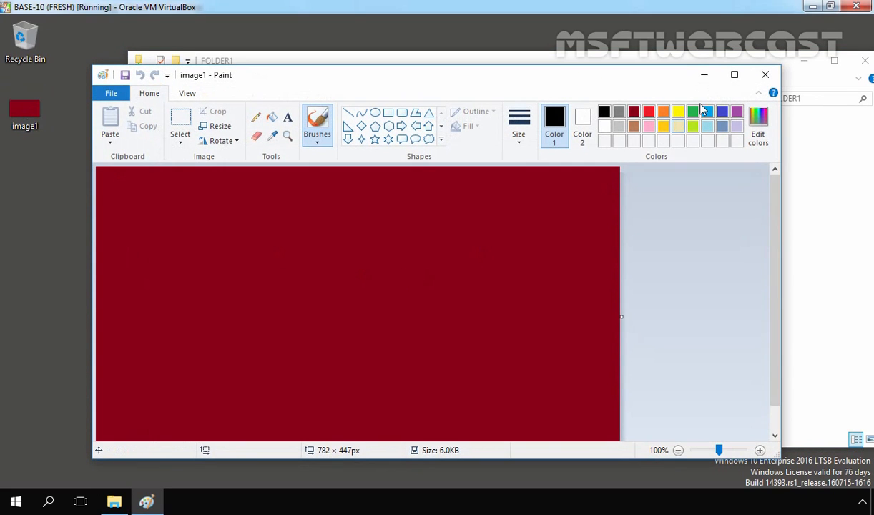
click(765, 74)
- Try to copy image1 from the Desktop into the Test1 folder of the FOLDER1 share, and cancel the copy
click(16, 120)
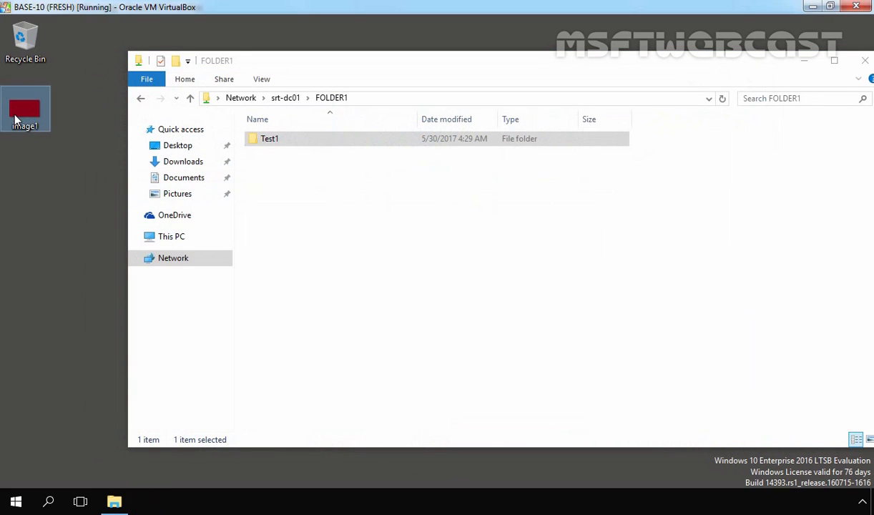
right_click(16, 119)
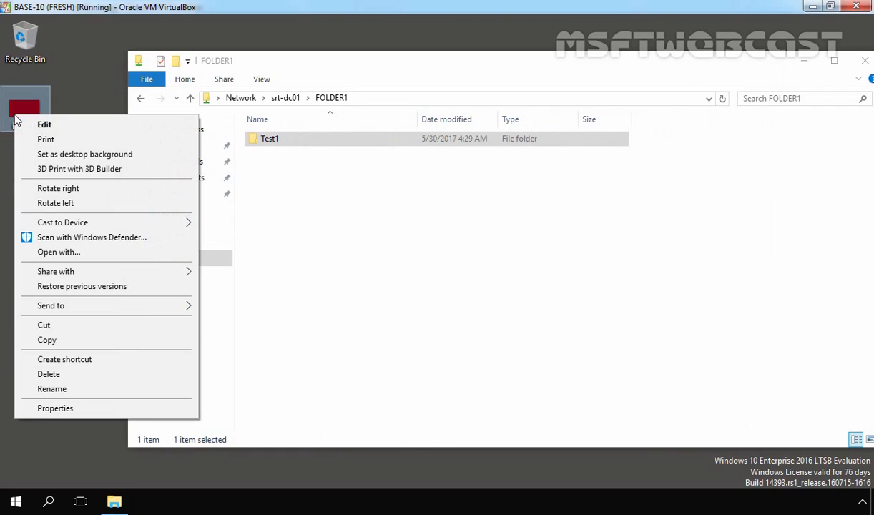
click(20, 333)
double_click(269, 141)
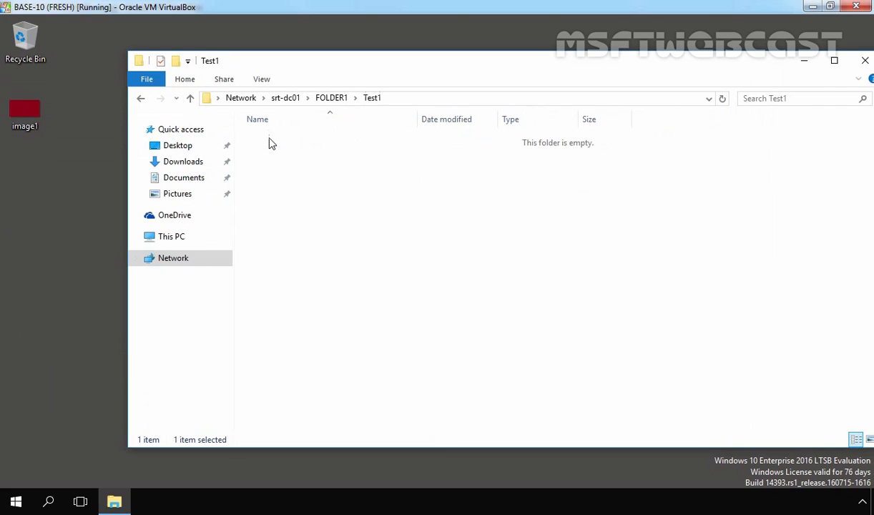
right_click(319, 189)
click(350, 280)
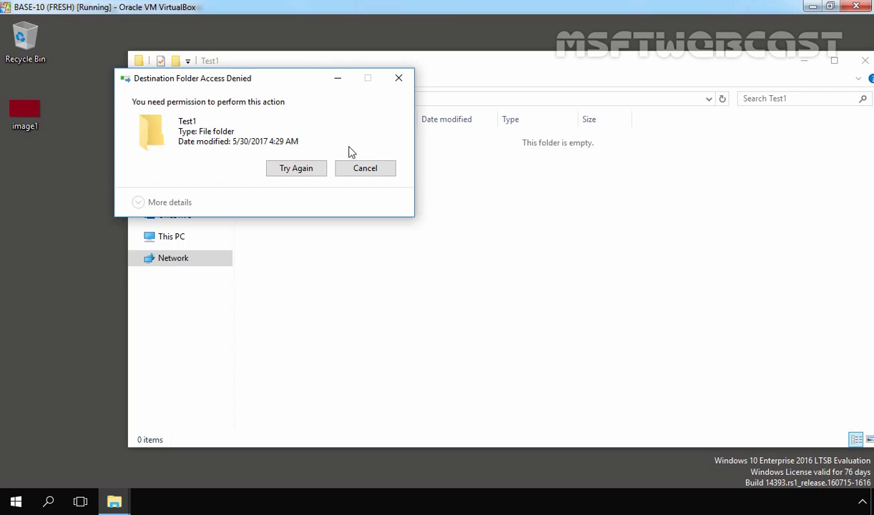
click(367, 170)
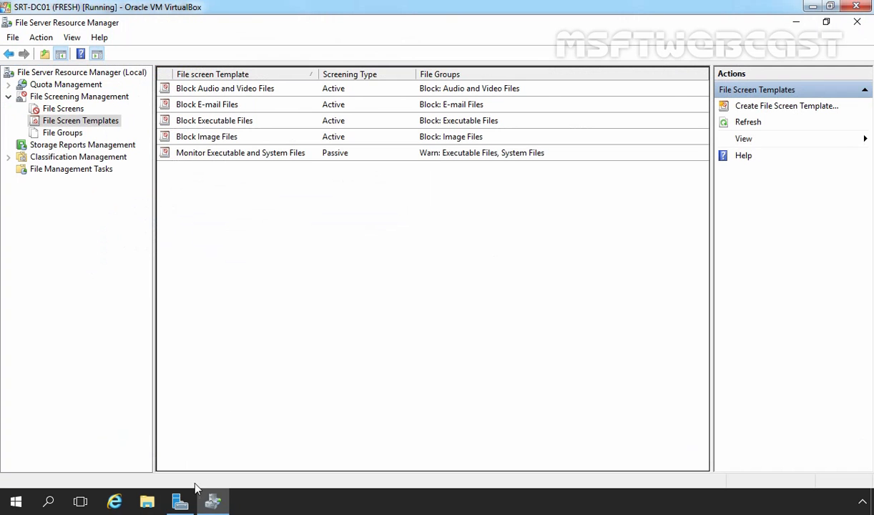
- Switch to the SRT-DC01 server, open Event Viewer maximized from Server Manager, and show the Administrative Events custom view
click(181, 499)
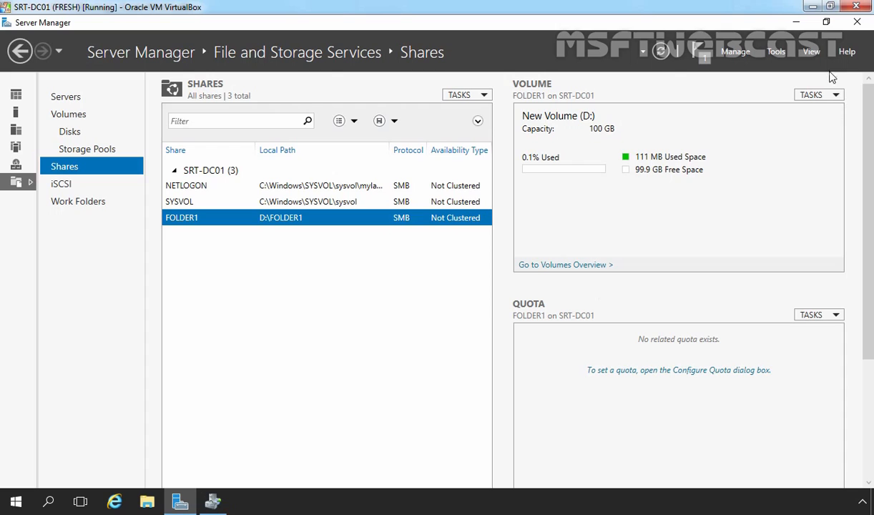
click(776, 52)
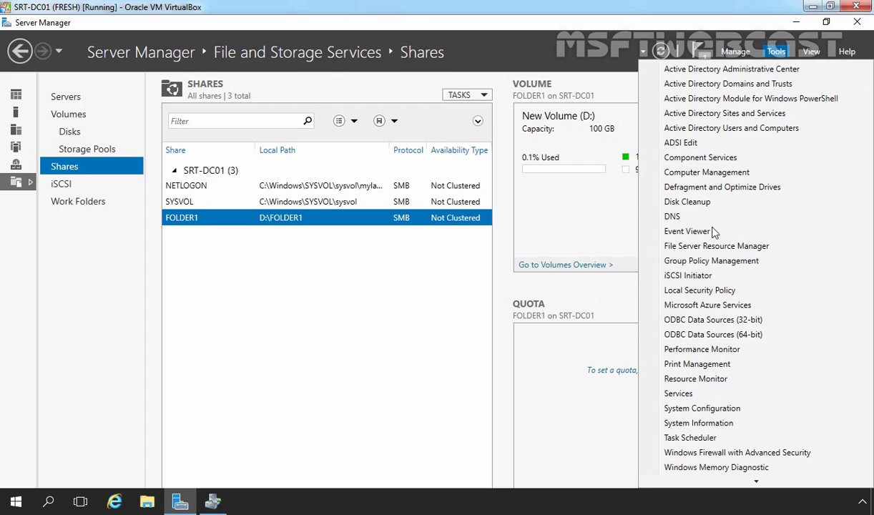
click(691, 235)
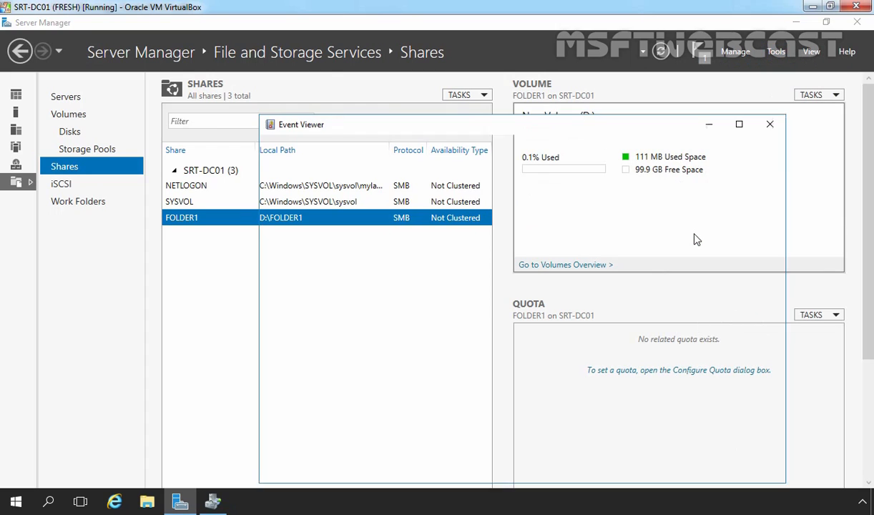
click(739, 124)
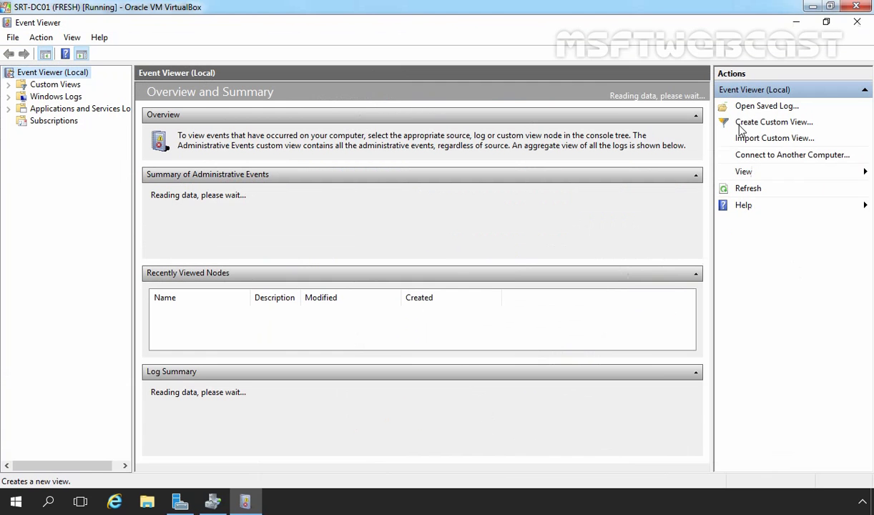
double_click(67, 86)
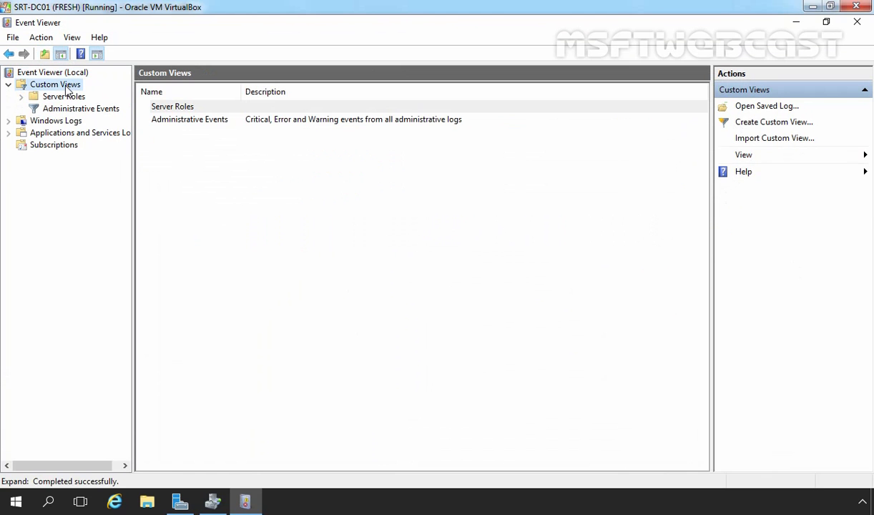
click(66, 109)
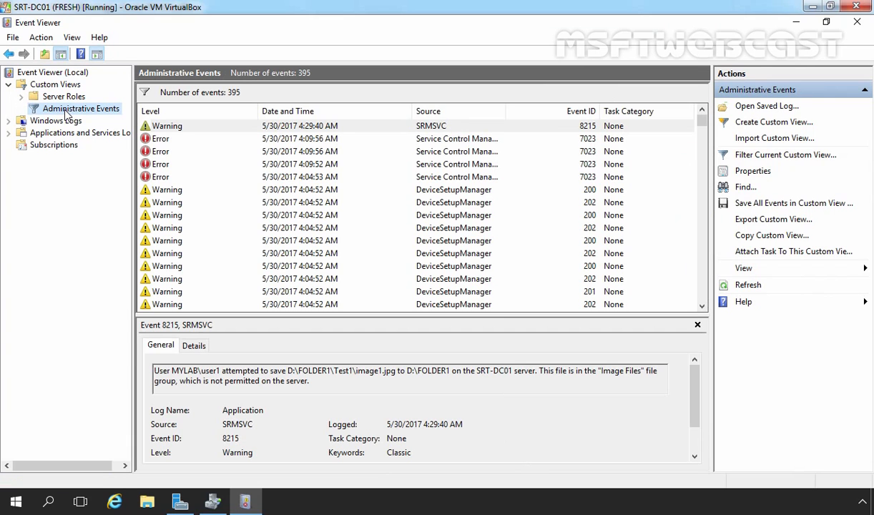
- Open the newest SRMSVC warning and examine its description for the user, file path, destination folder and blocked file group
click(437, 129)
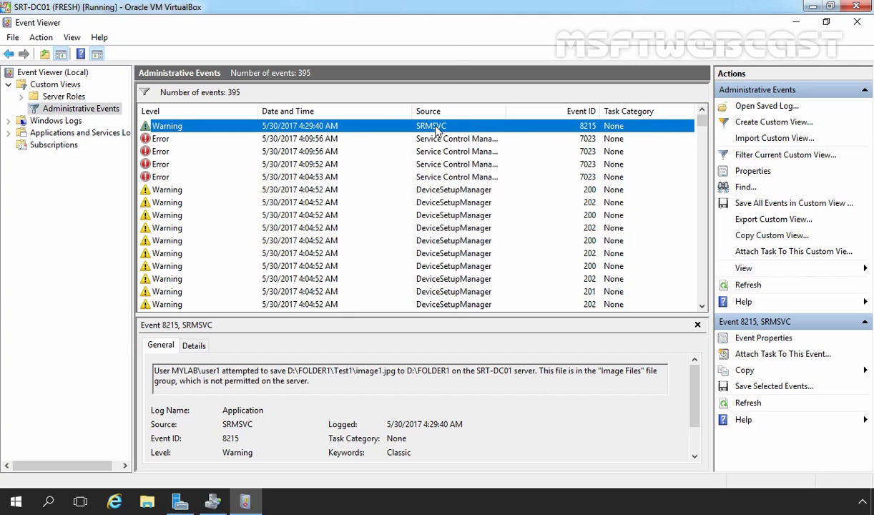
double_click(437, 129)
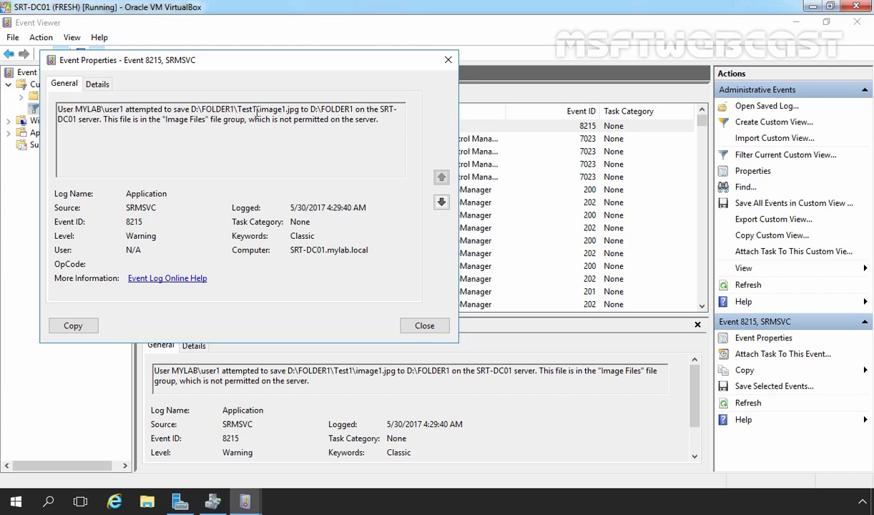
drag(259, 110, 355, 110)
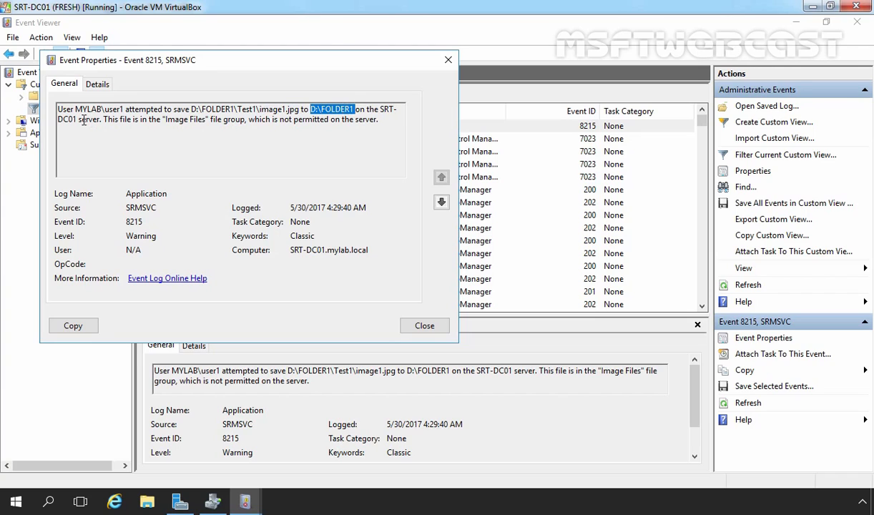
drag(103, 119, 384, 124)
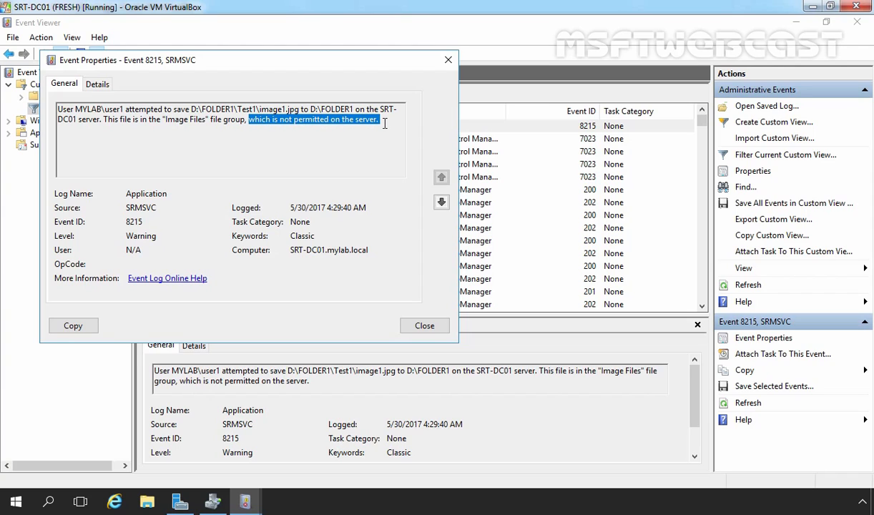
drag(102, 111, 118, 113)
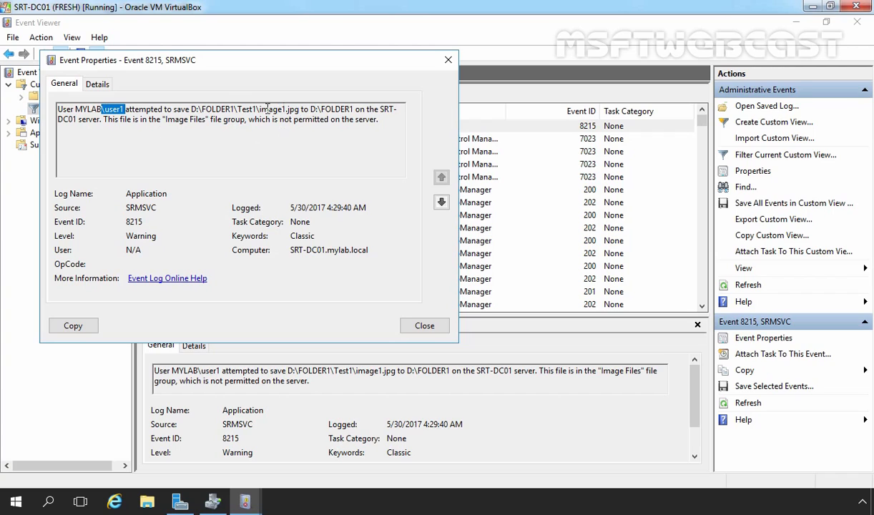
drag(256, 109, 360, 106)
click(305, 110)
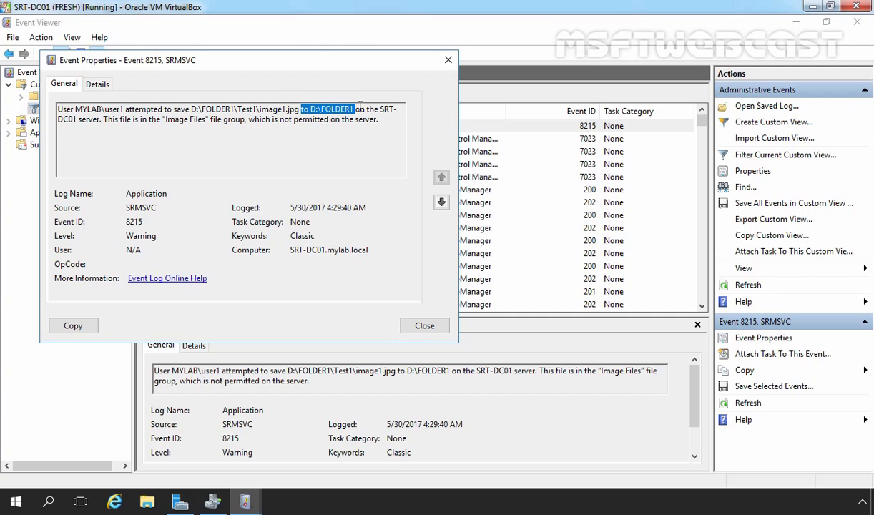